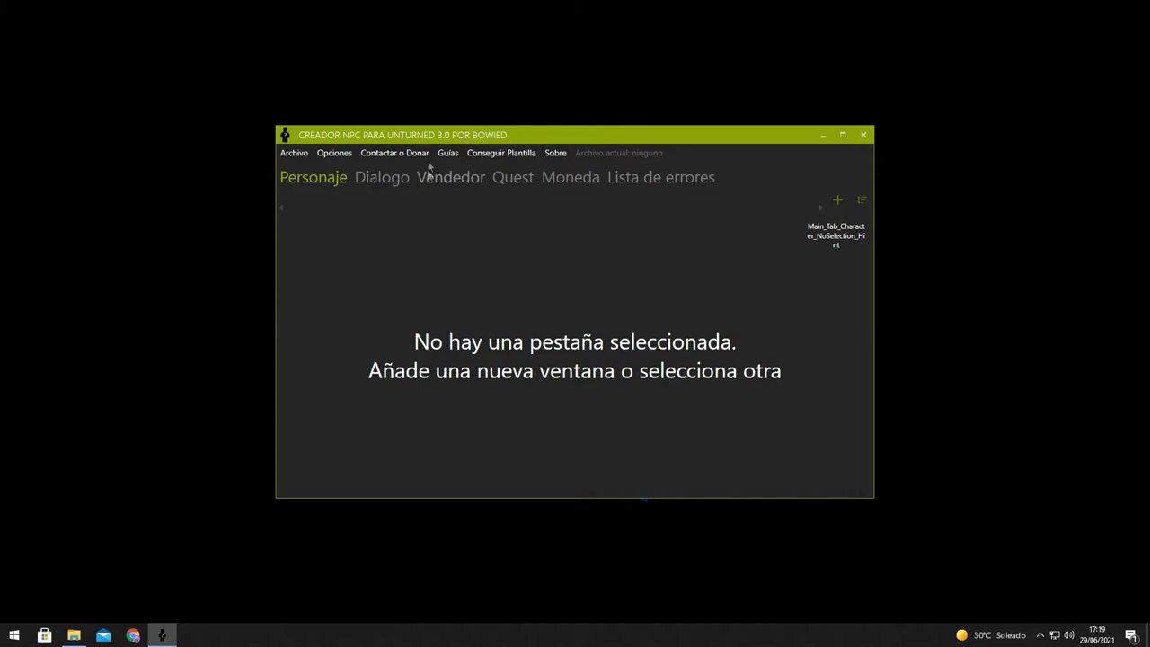
- Add a character with editor name VIDEO_TP, displayed name Ricky, character ID 33334 and initial dialogue 33335
left_click(837, 201)
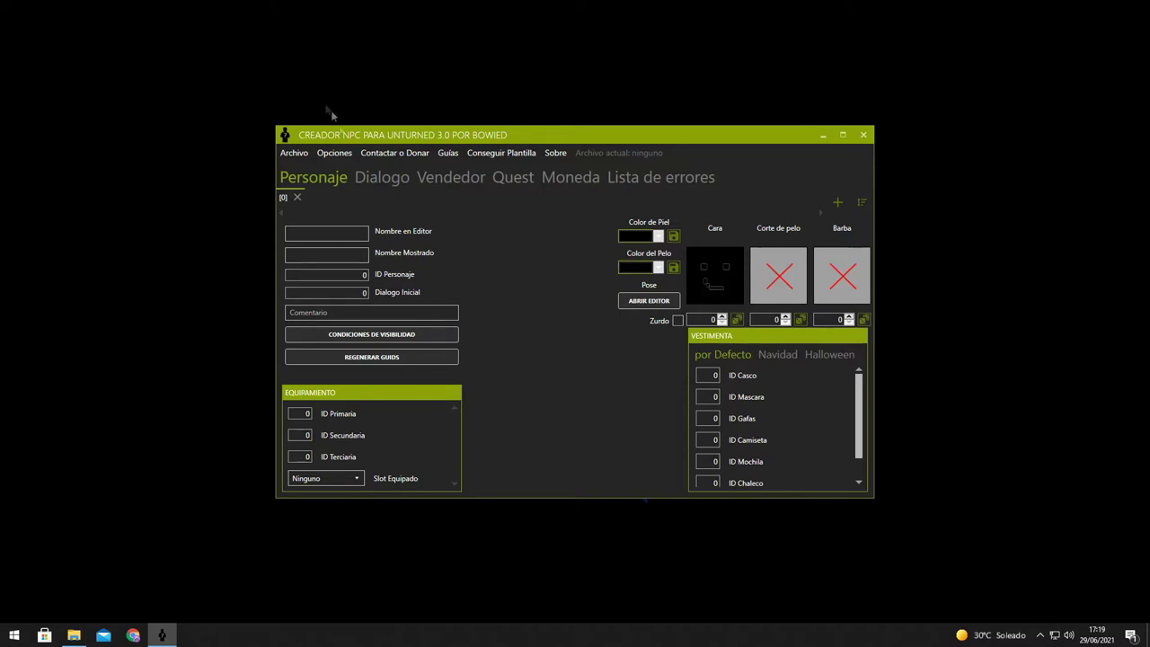
left_click(351, 233)
type("VIDEO_TP")
key("Tab")
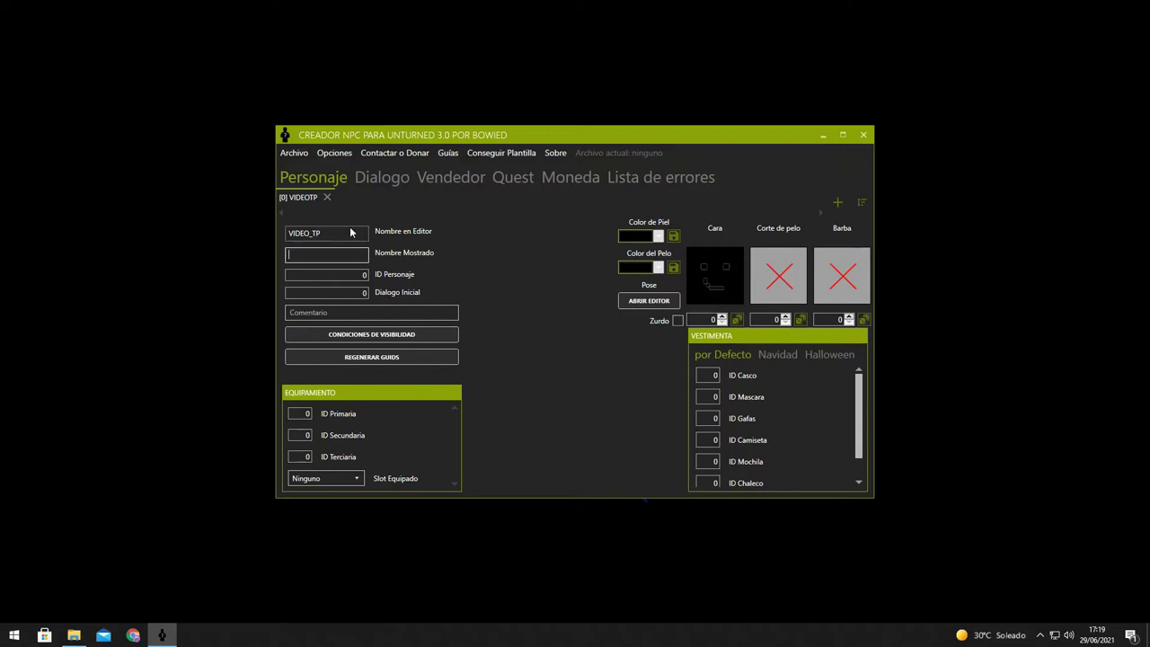
type("Ricky")
key("Tab")
type("33334")
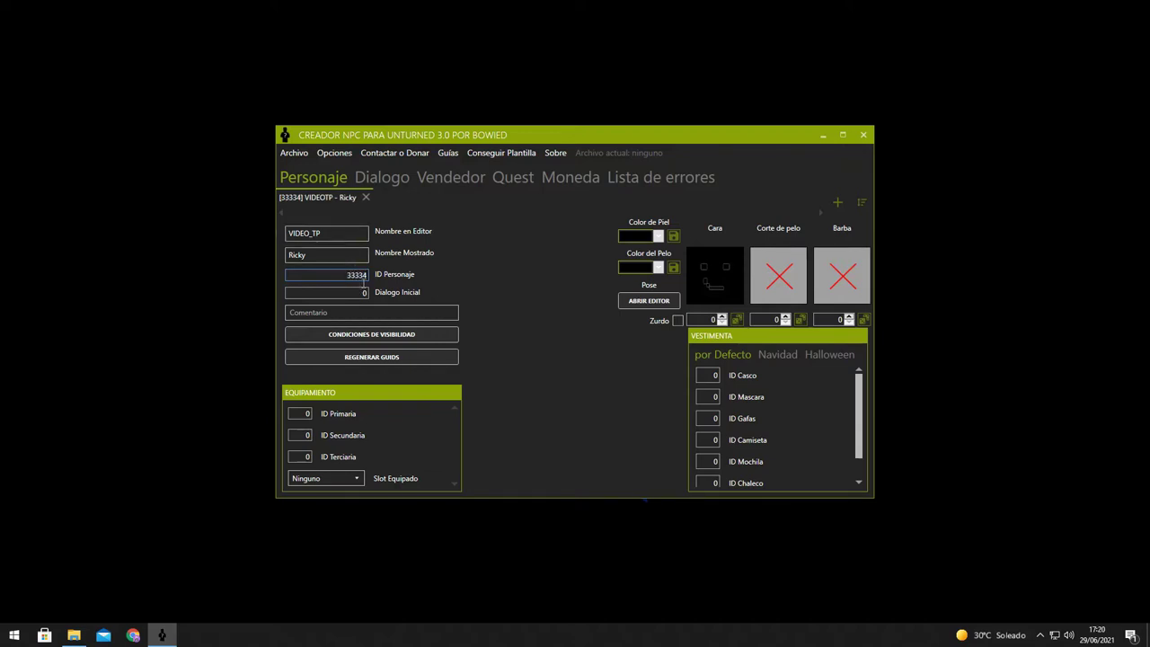
key("ctrl+c")
double_click(362, 293)
key("ctrl+v")
- Randomize the character's appearance, producing face 18, haircut 6 and beard 13
left_click(737, 319)
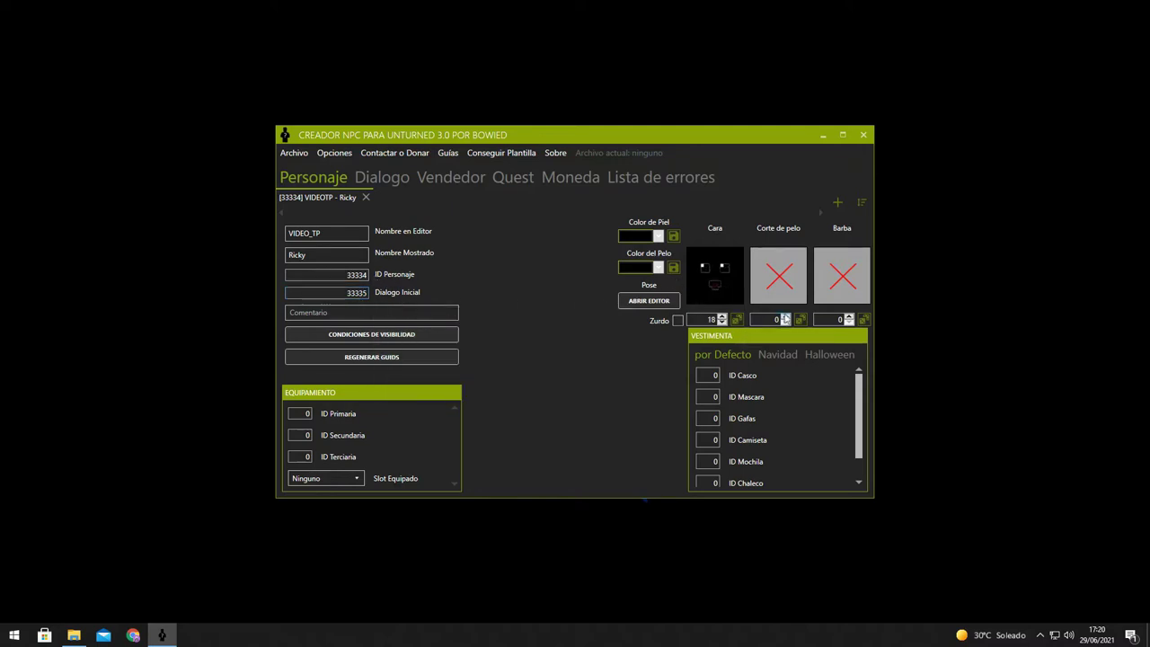
left_click(800, 319)
left_click(863, 319)
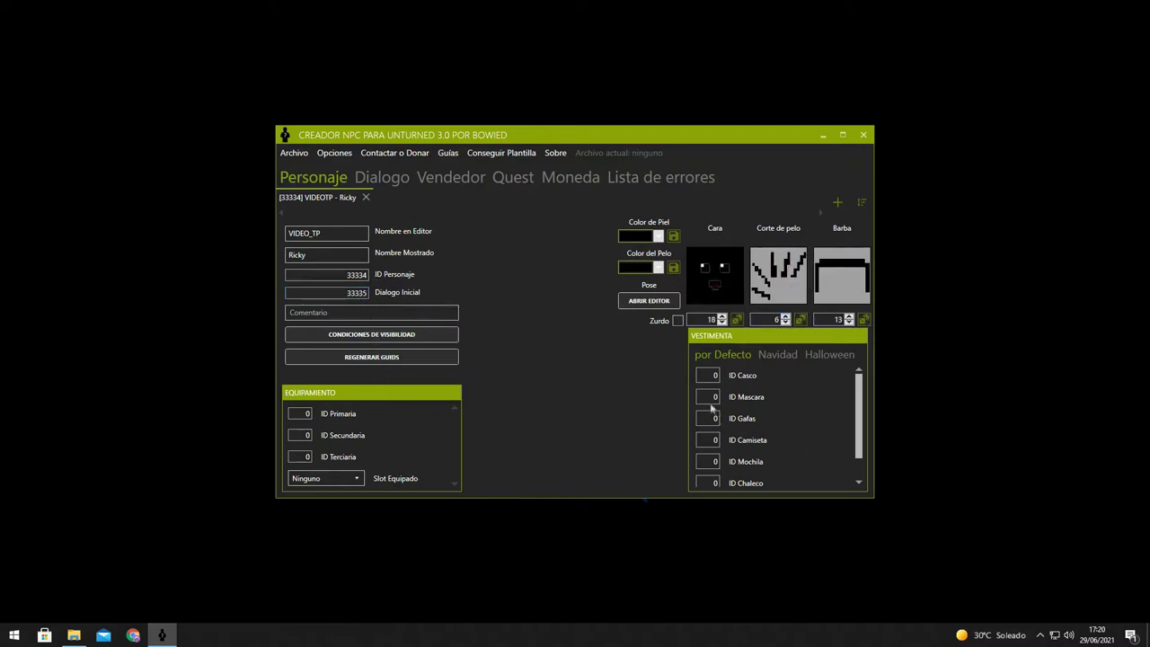
- Dress the character by default with shirt ID 307, vest ID 10 and trousers ID 308
left_click(714, 375)
left_click(712, 440)
type("307")
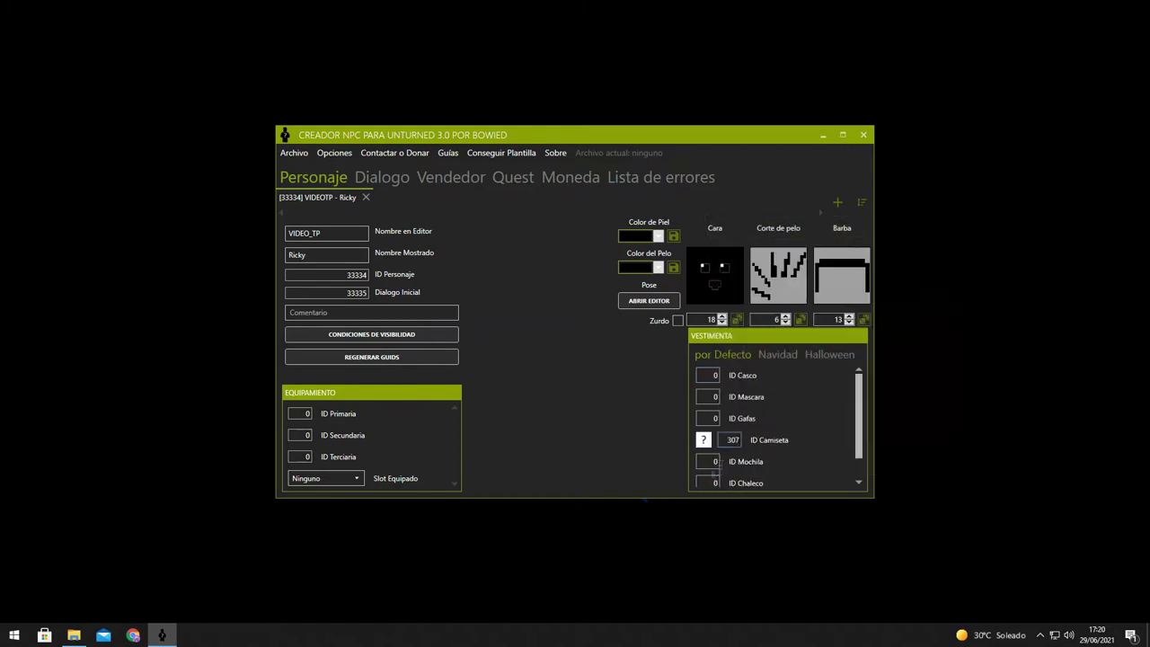
left_click(715, 482)
type("10")
scroll(783, 446, "down", 1)
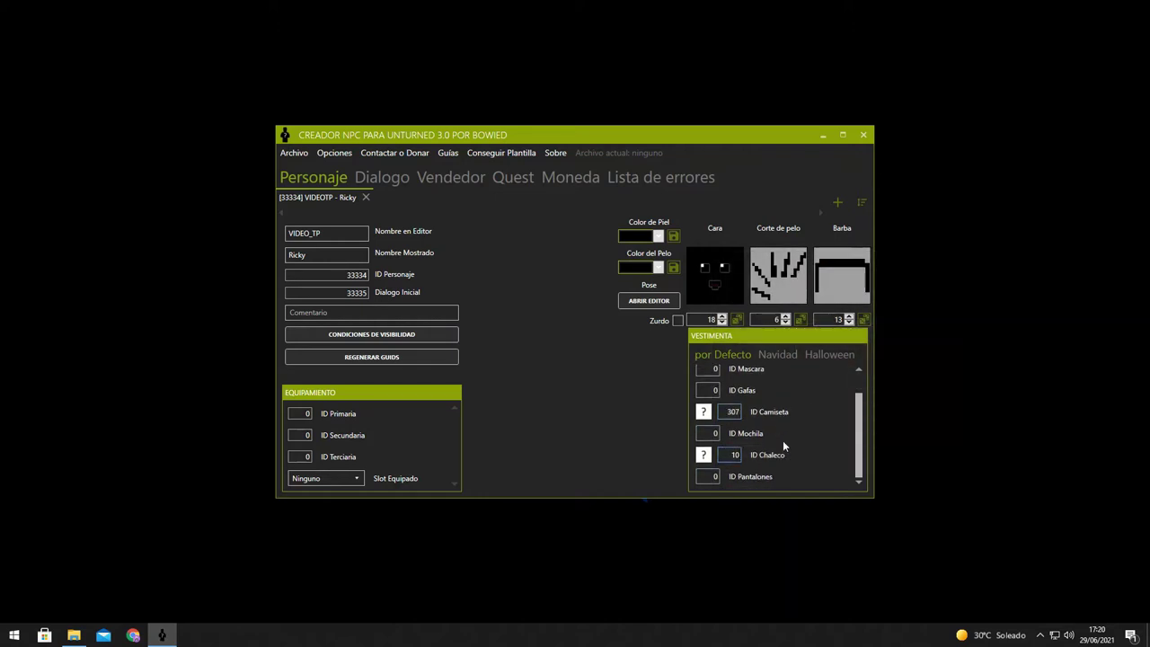
scroll(743, 440, "up", 1)
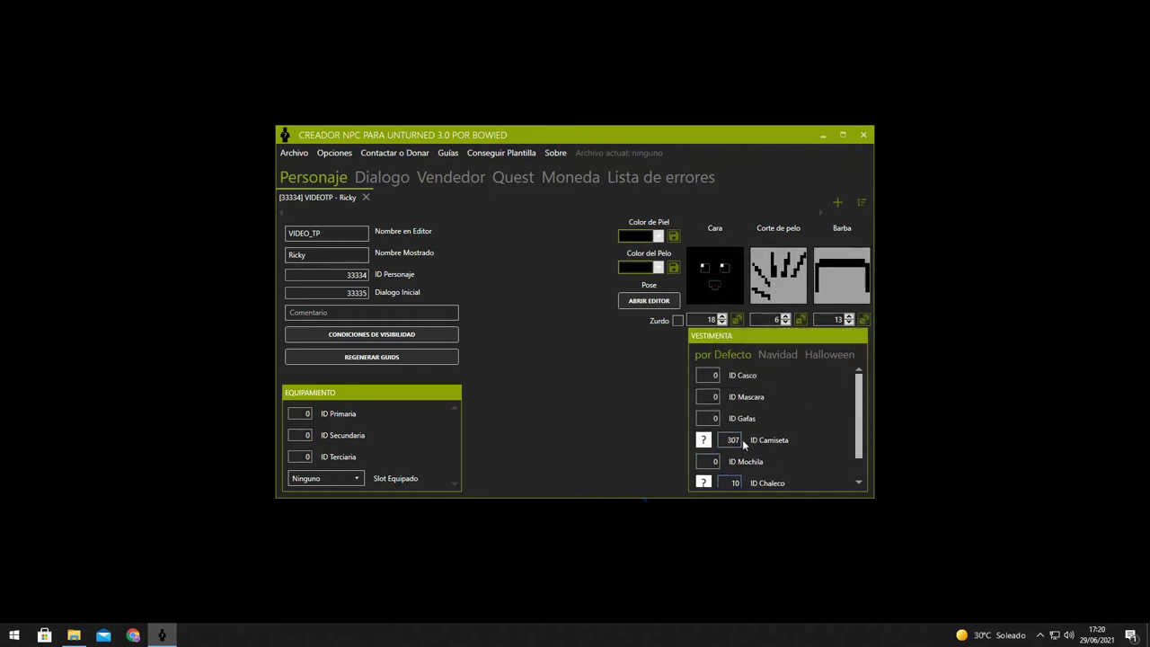
scroll(754, 422, "down", 1)
left_click(713, 478)
type("308")
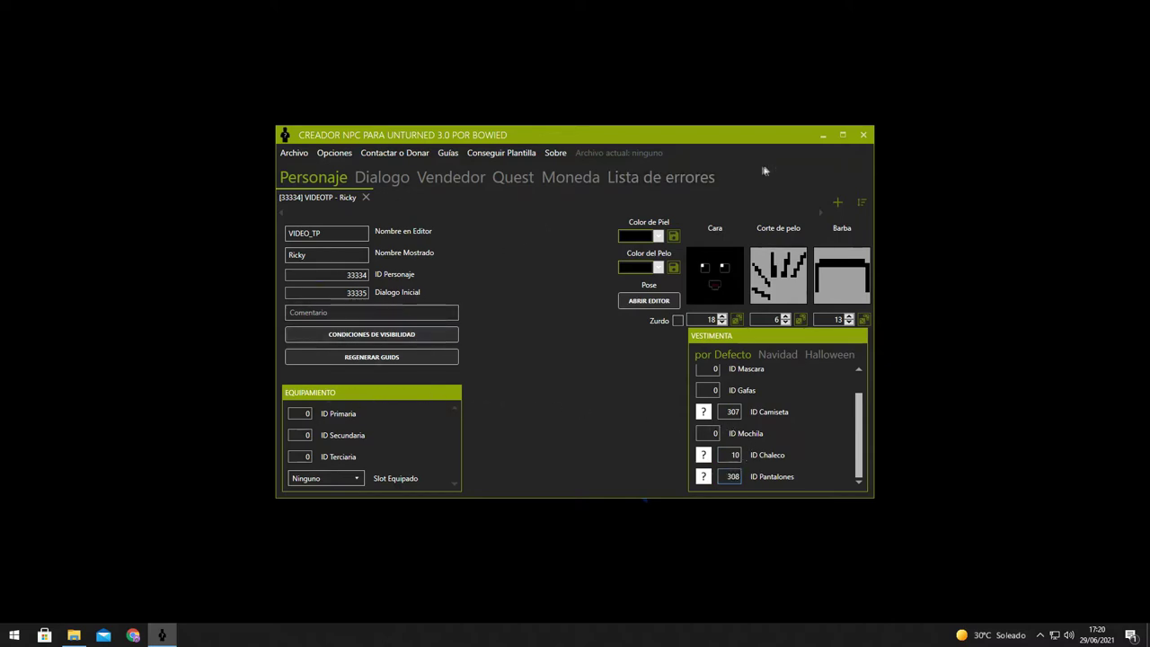
- Set the character's skin colour to brown
left_click(658, 236)
left_click(683, 226)
left_click(658, 236)
left_click(673, 314)
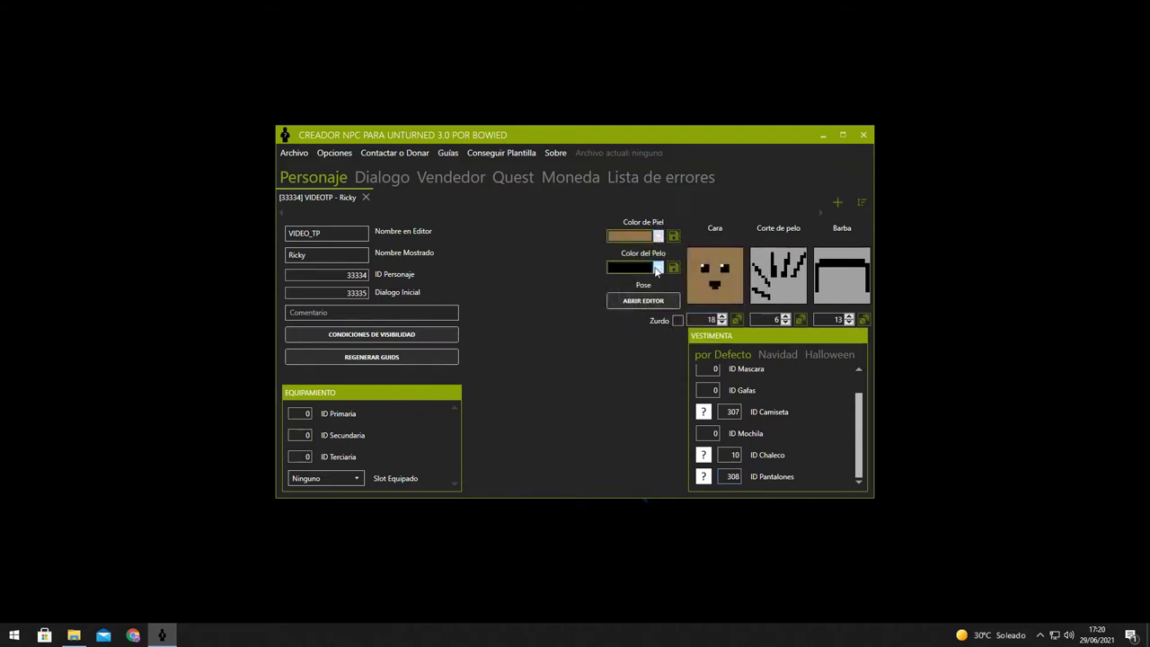
- Add a new dialogue and set its ID to 33335, matching the character's initial dialogue
left_click(383, 178)
left_click(838, 201)
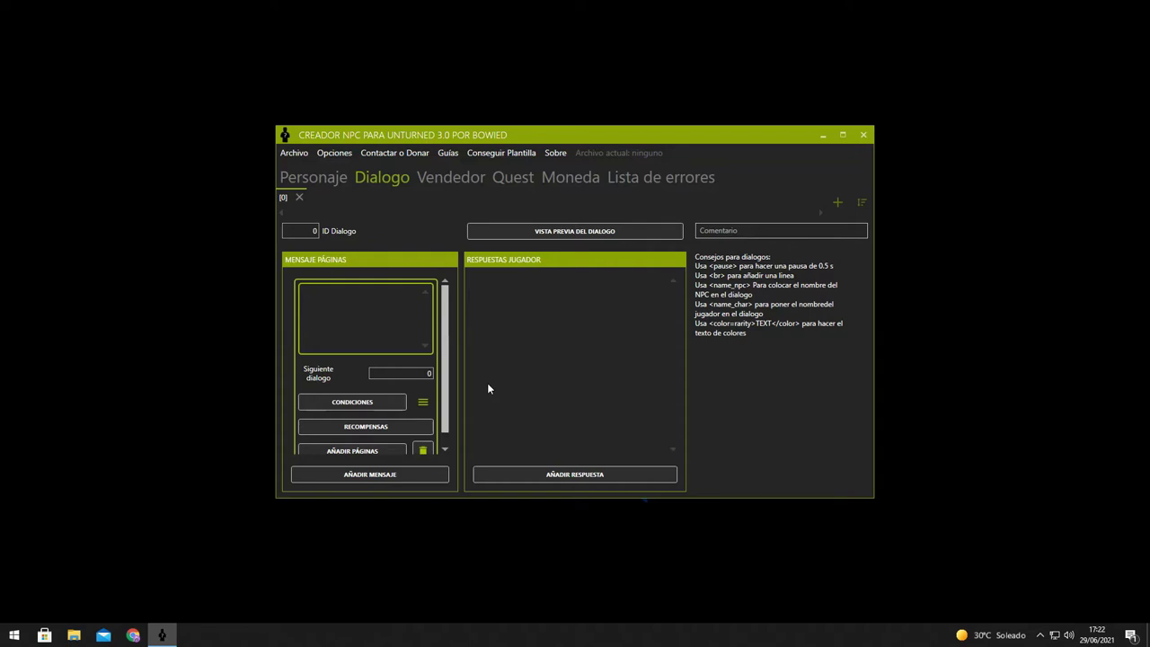
left_click(304, 231)
type("33334")
left_click(338, 177)
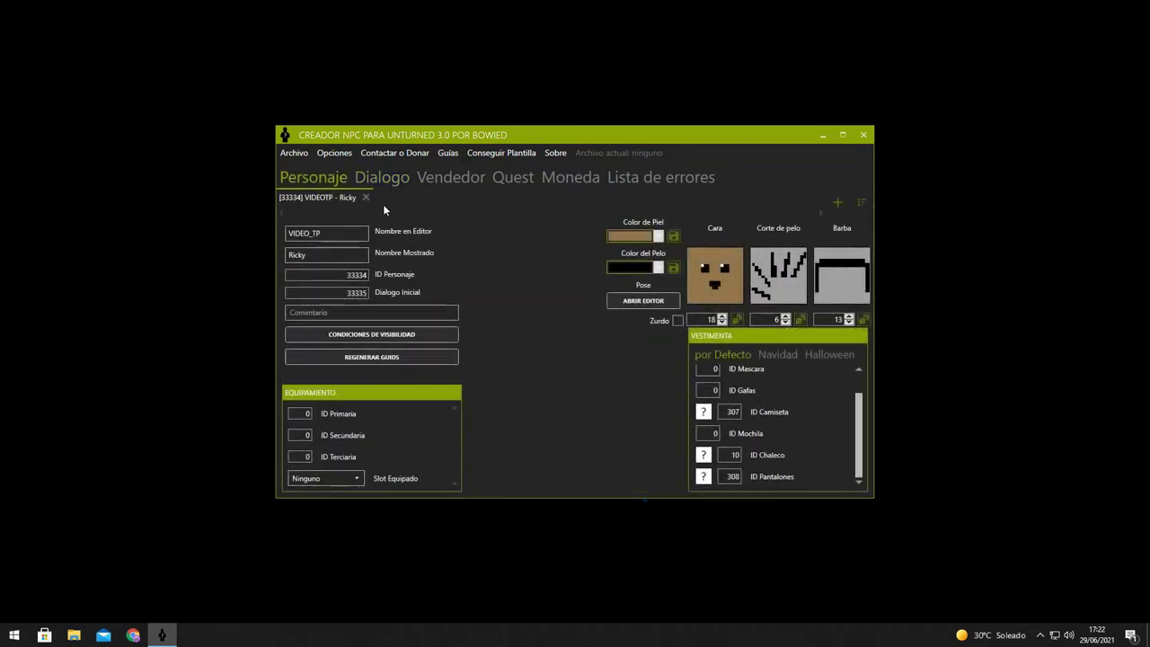
left_click(381, 177)
double_click(320, 234)
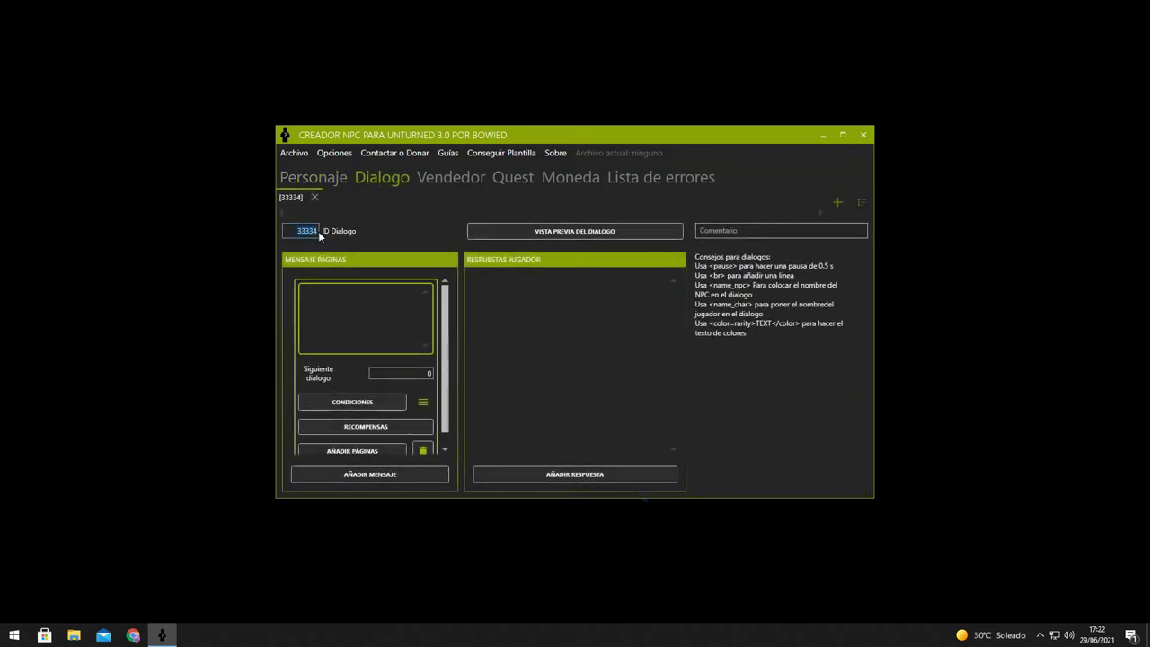
type("33335")
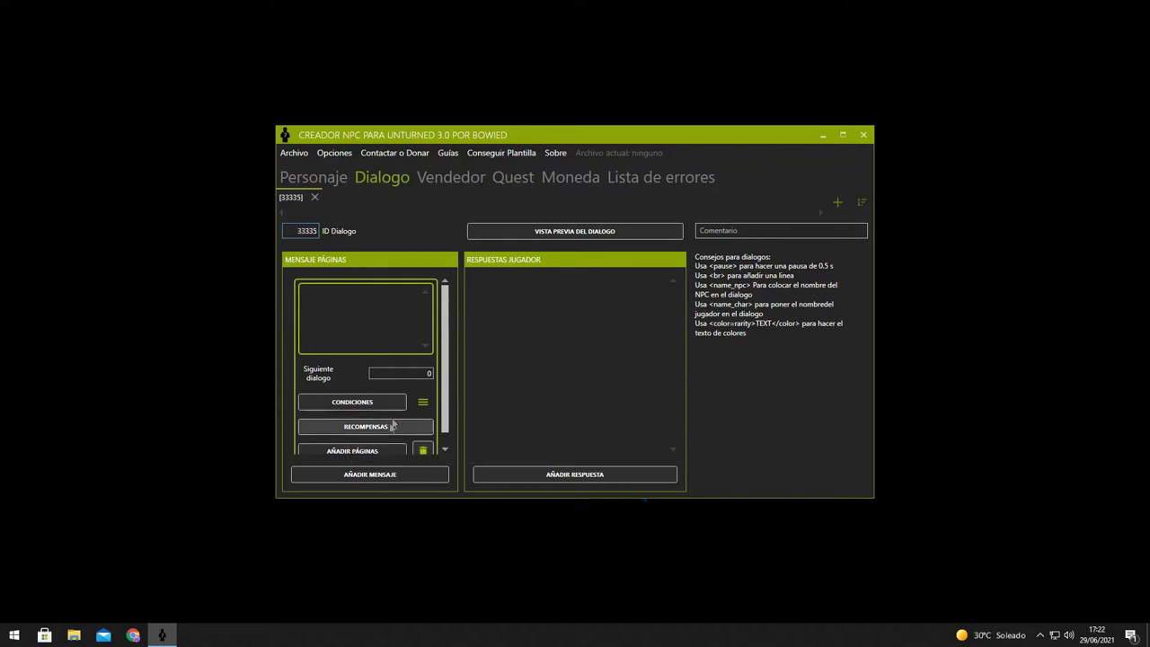
- Add a page to the dialogue's message and enter the text "Hola tio"
scroll(377, 422, "down", 1)
scroll(373, 418, "up", 1)
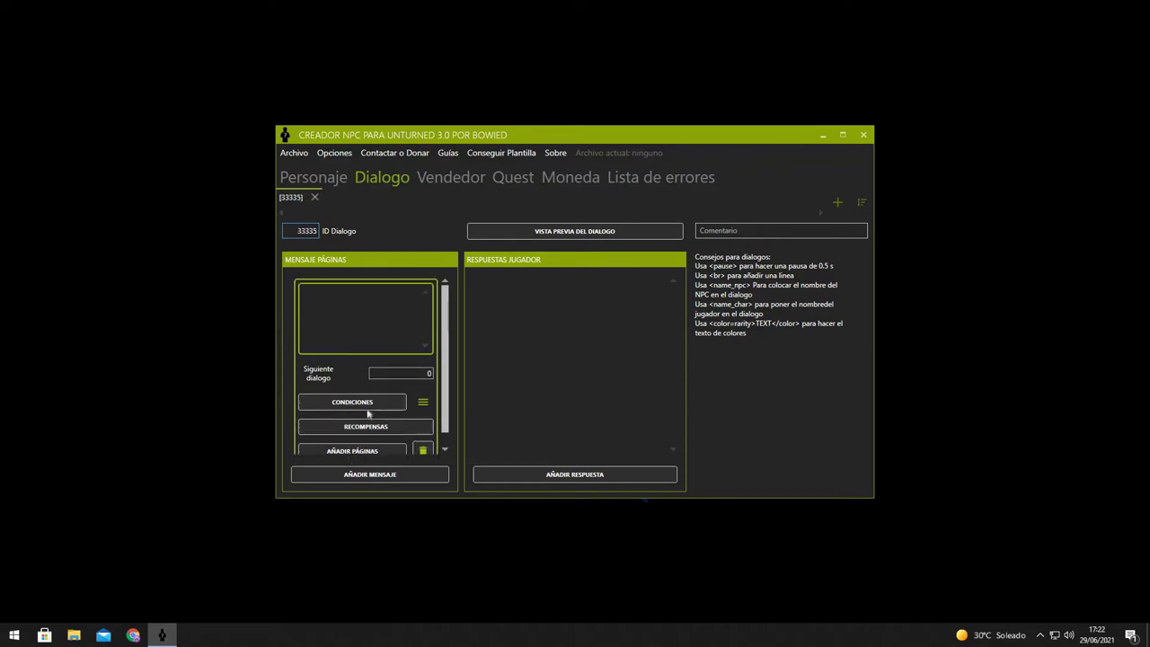
scroll(378, 423, "down", 1)
left_click(383, 444)
scroll(394, 327, "up", 1)
left_click(389, 300)
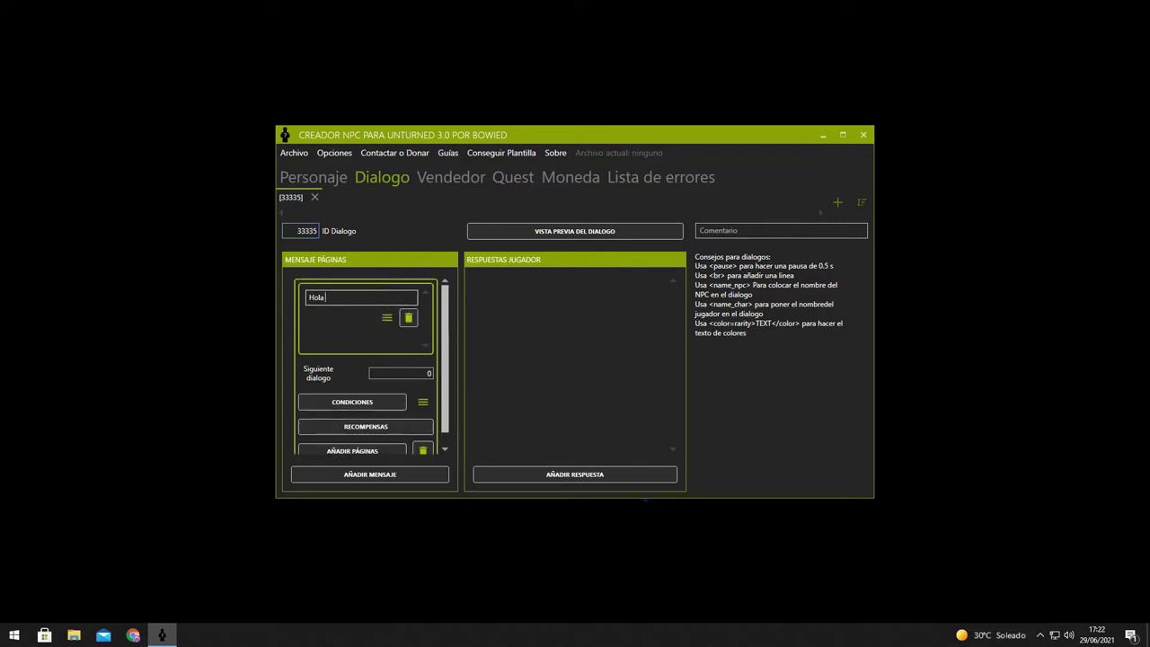
- Add two player replies to the dialogue and enter "Explicame todo" as the first reply's text
left_click(593, 474)
left_click(594, 473)
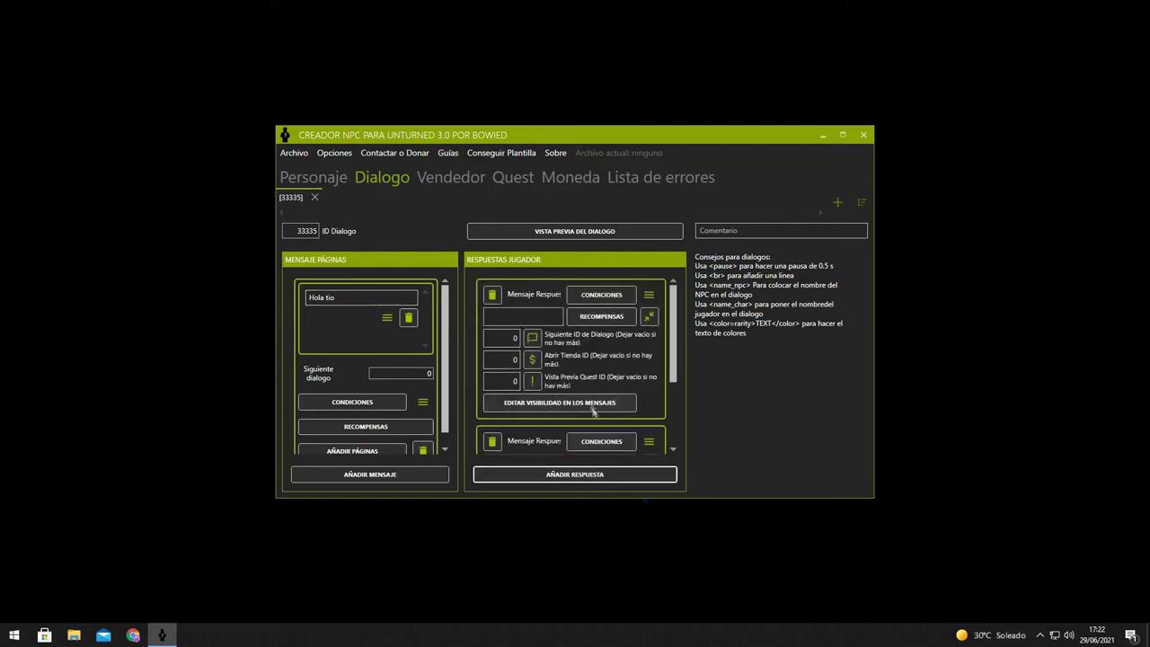
left_click(550, 319)
type("Explicame todo")
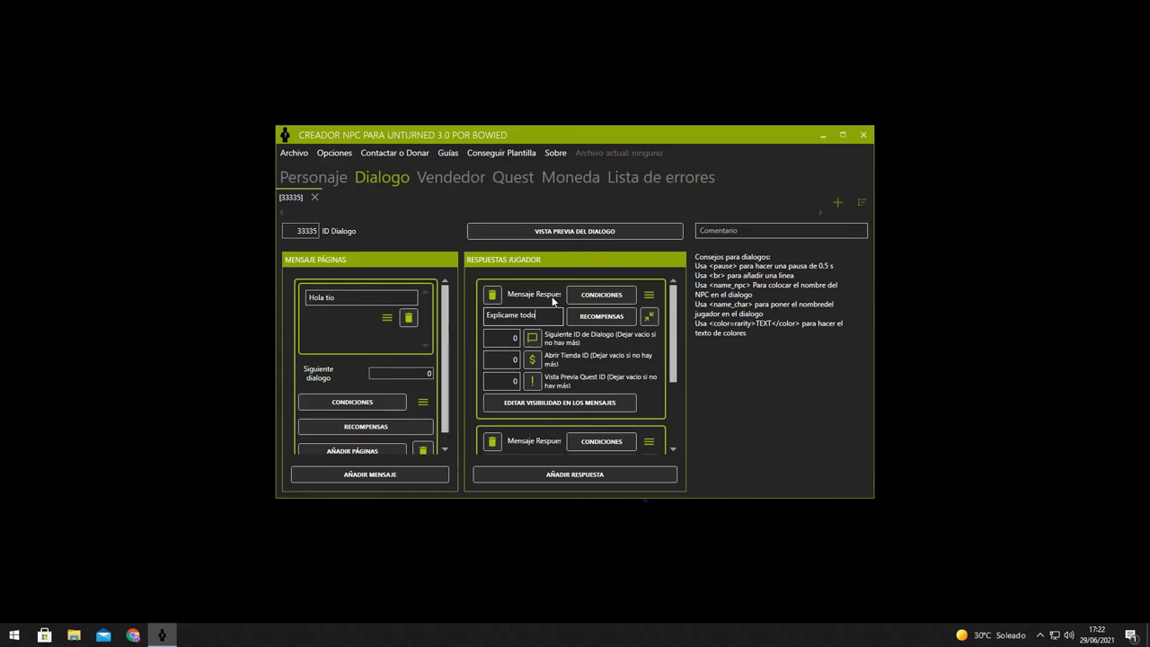
left_click(538, 342)
left_click(653, 175)
left_click(531, 342)
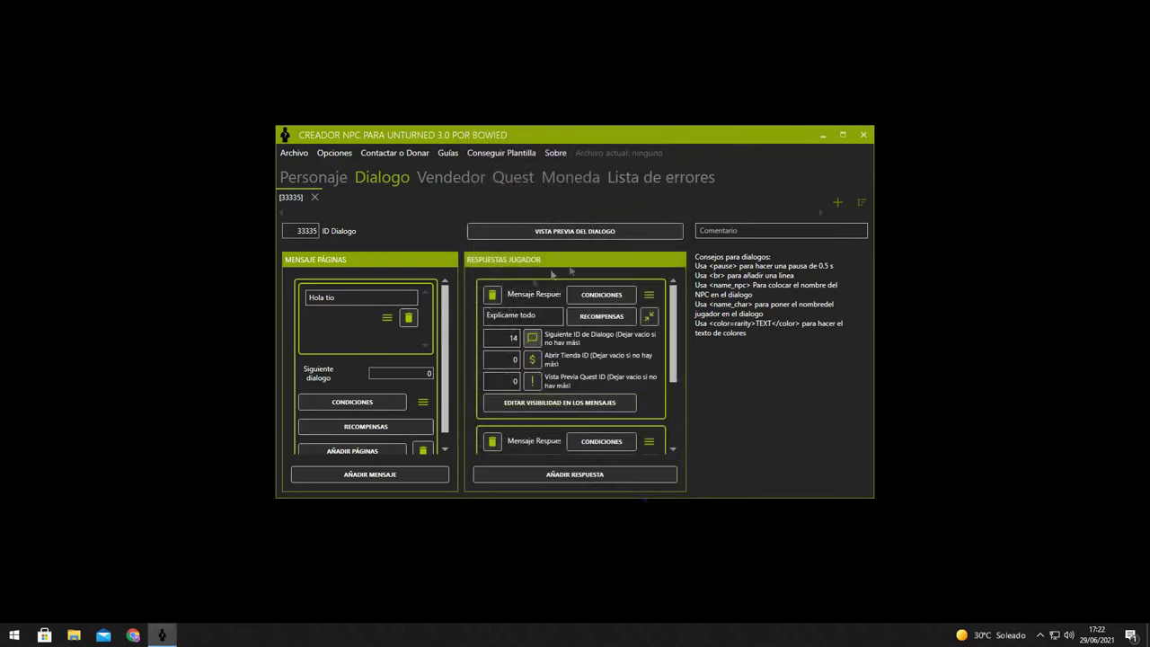
left_click(680, 114)
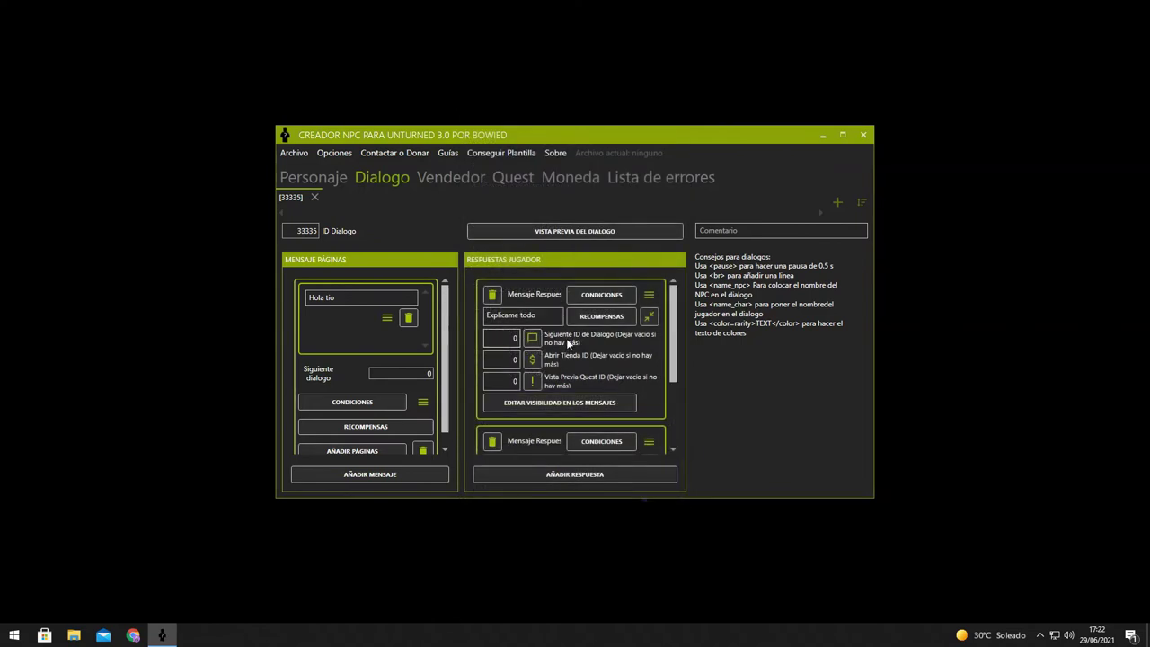
- Enter "Ya lo se todo, llevame a la ciudad" as the second player reply's text
scroll(593, 356, "down", 1)
scroll(610, 363, "down", 1)
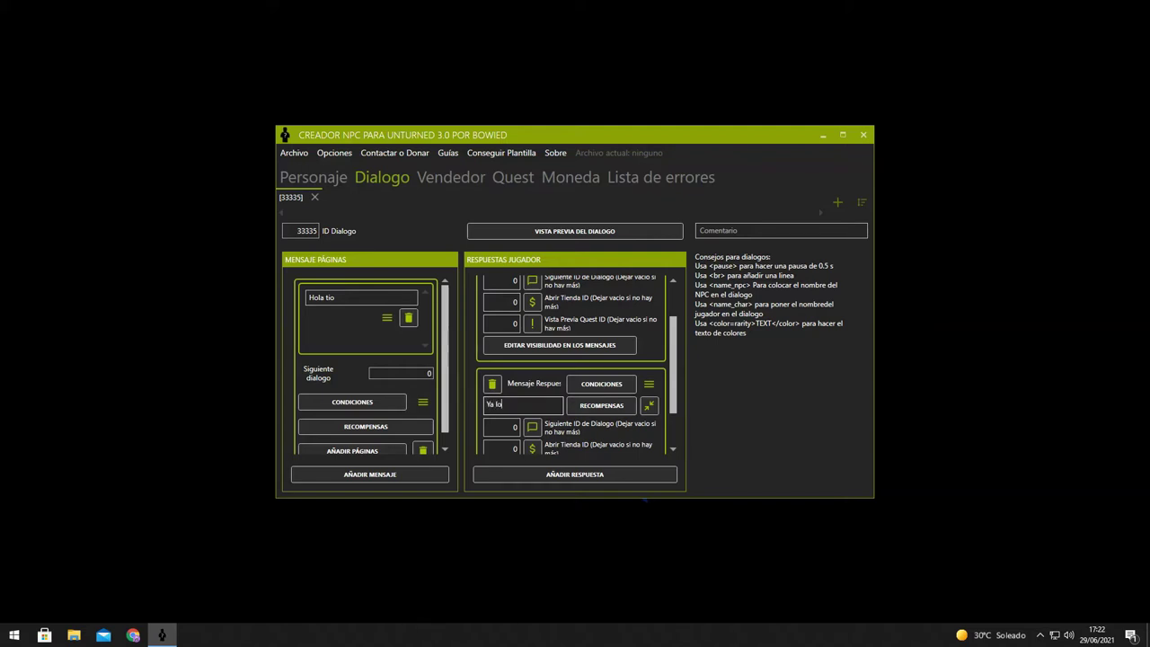
type("e todo, llevame a la ciusda")
key("BackSpace")
key("BackSpace")
key("BackSpace")
type("dad")
scroll(672, 360, "up", 1)
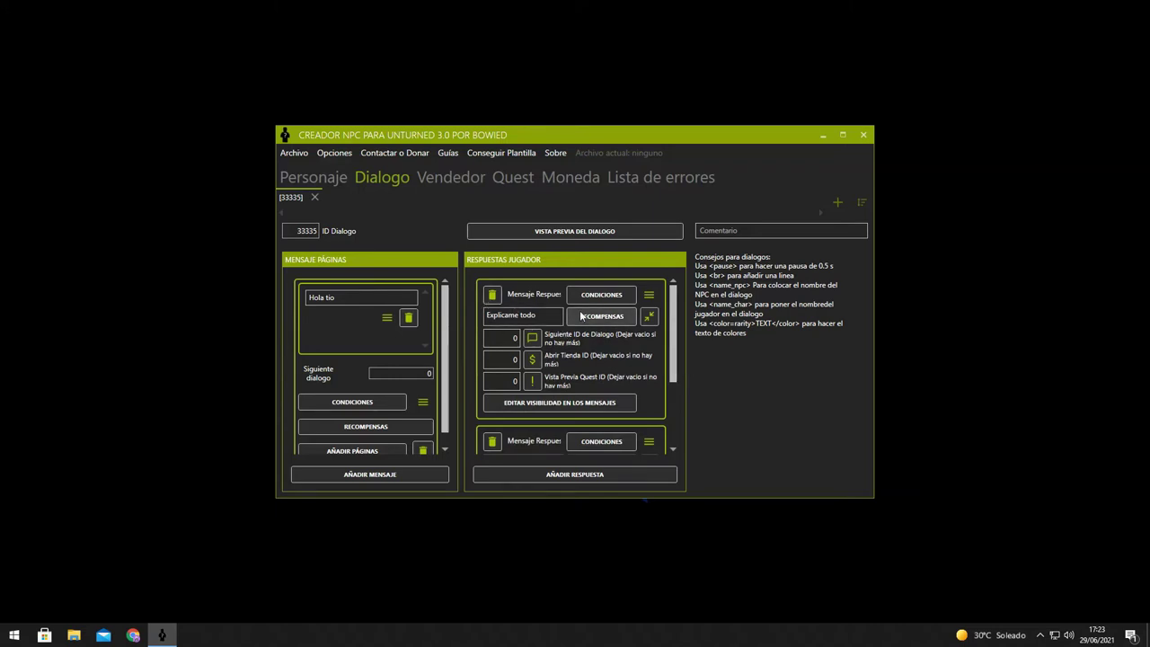
scroll(581, 317, "down", 3)
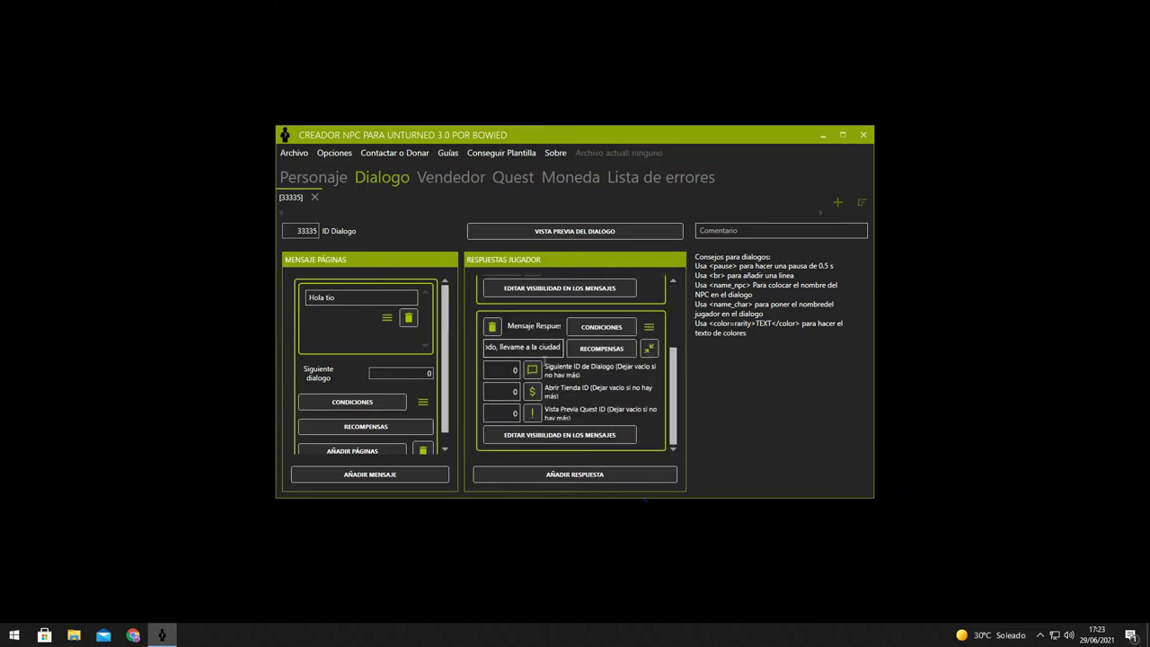
left_click_drag(559, 347, 446, 354)
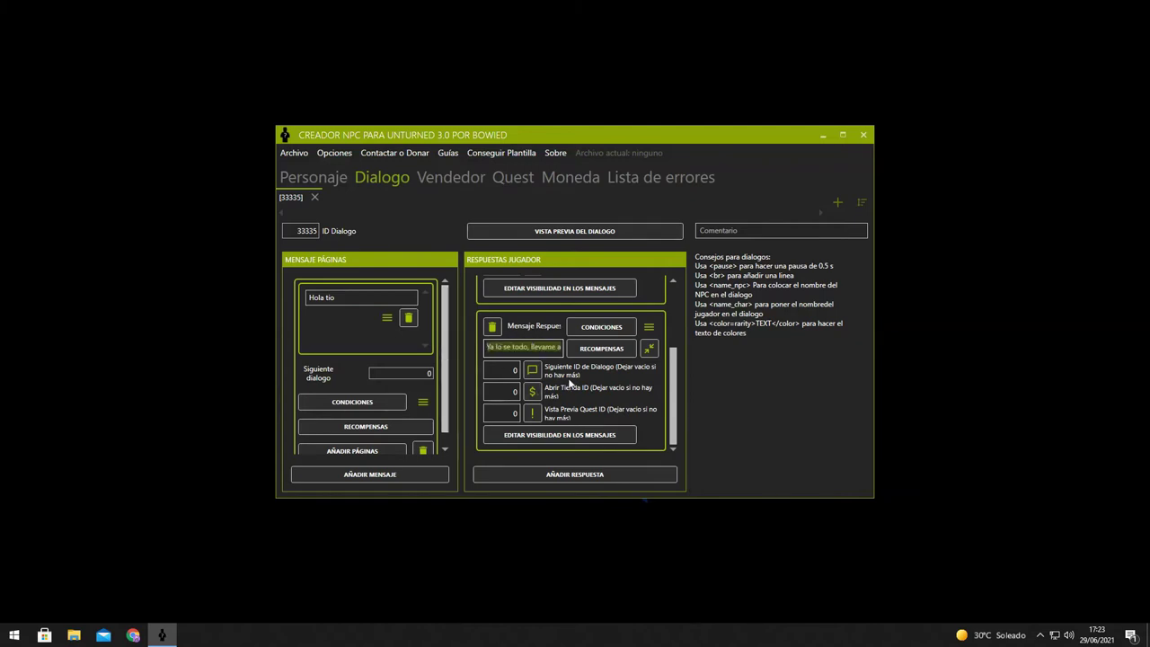
- Give the second reply a Teletranspotar Jugador reward with the teleport location "ciudad" and save it
left_click(598, 349)
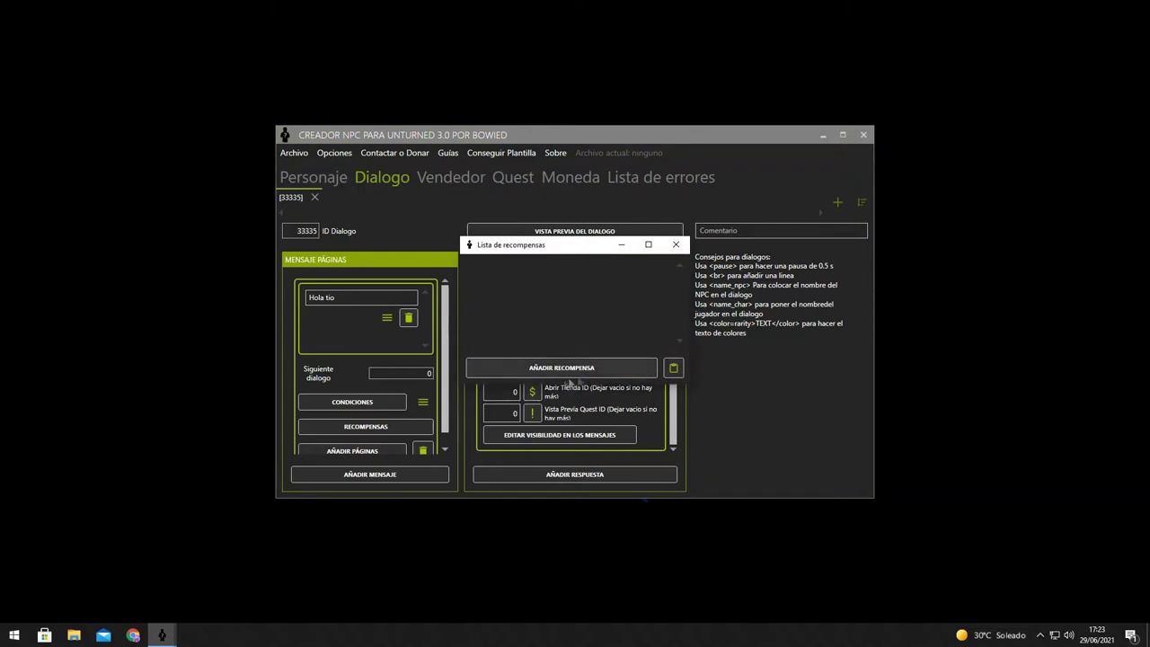
left_click(586, 370)
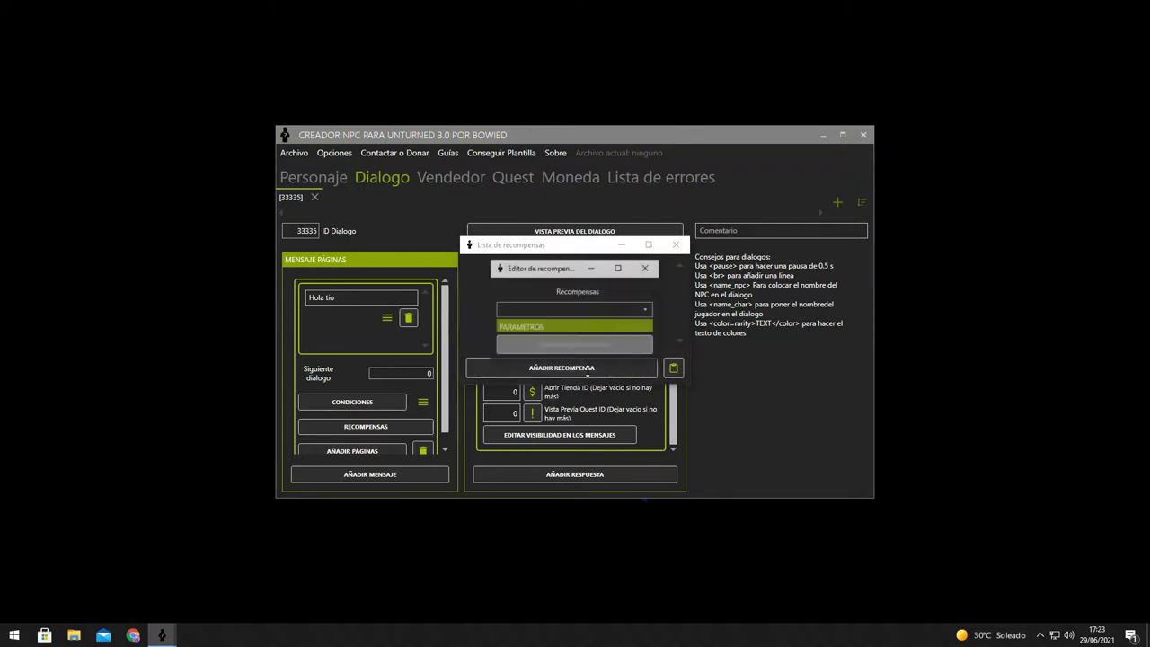
left_click(575, 309)
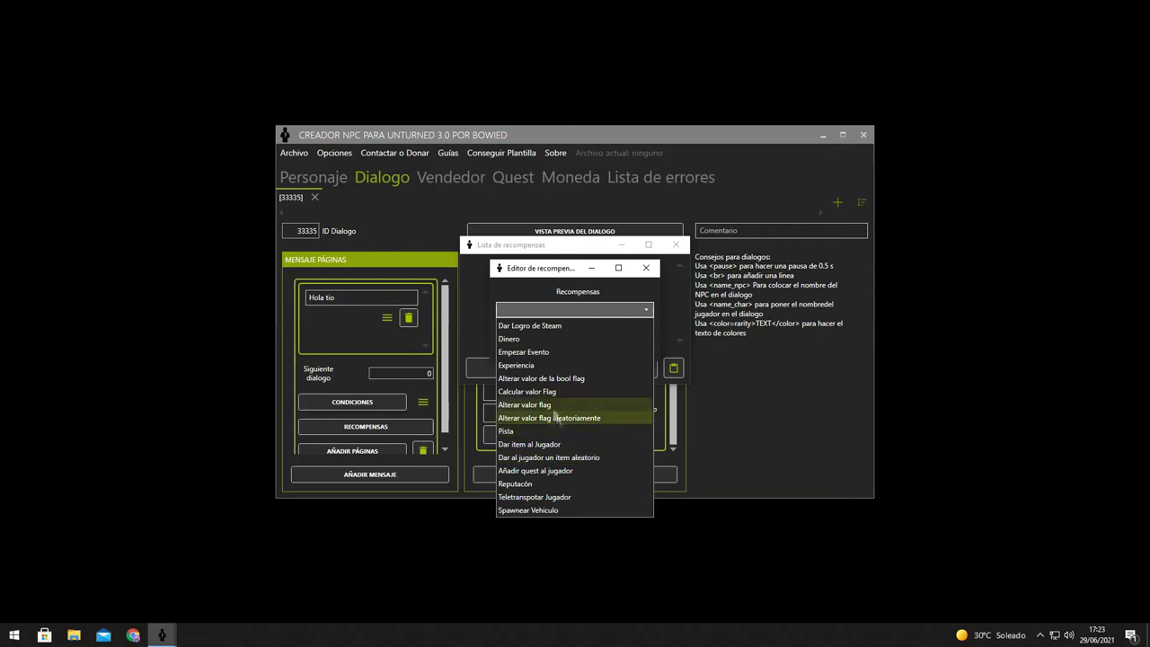
left_click(557, 497)
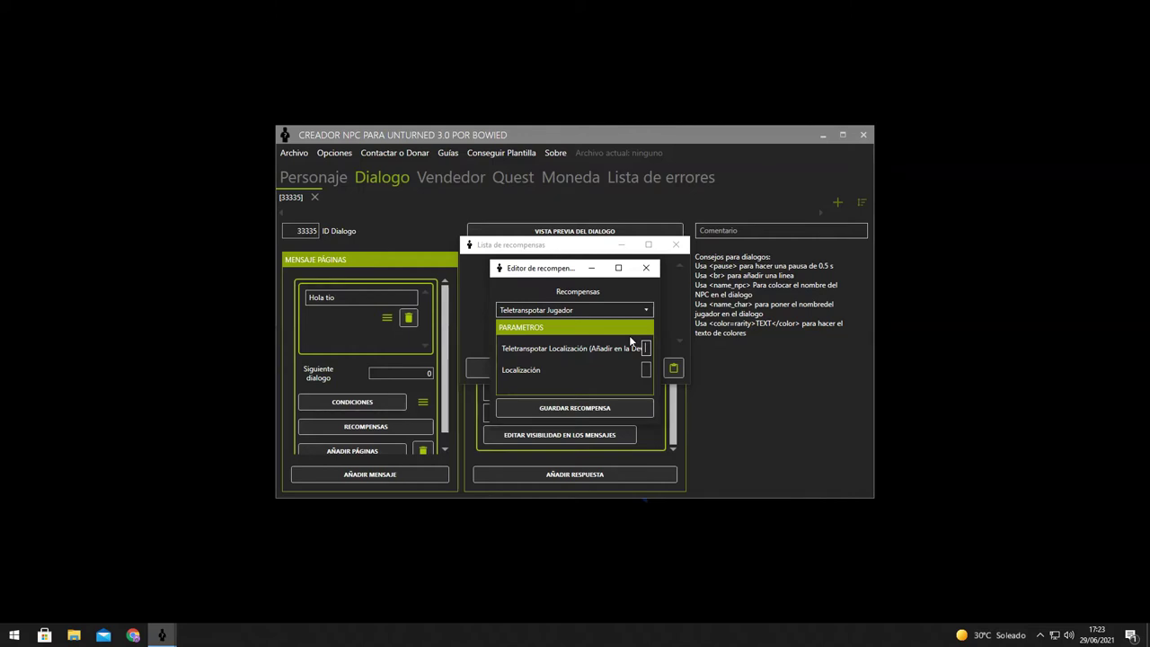
left_click(645, 348)
type("ciudad")
left_click(608, 409)
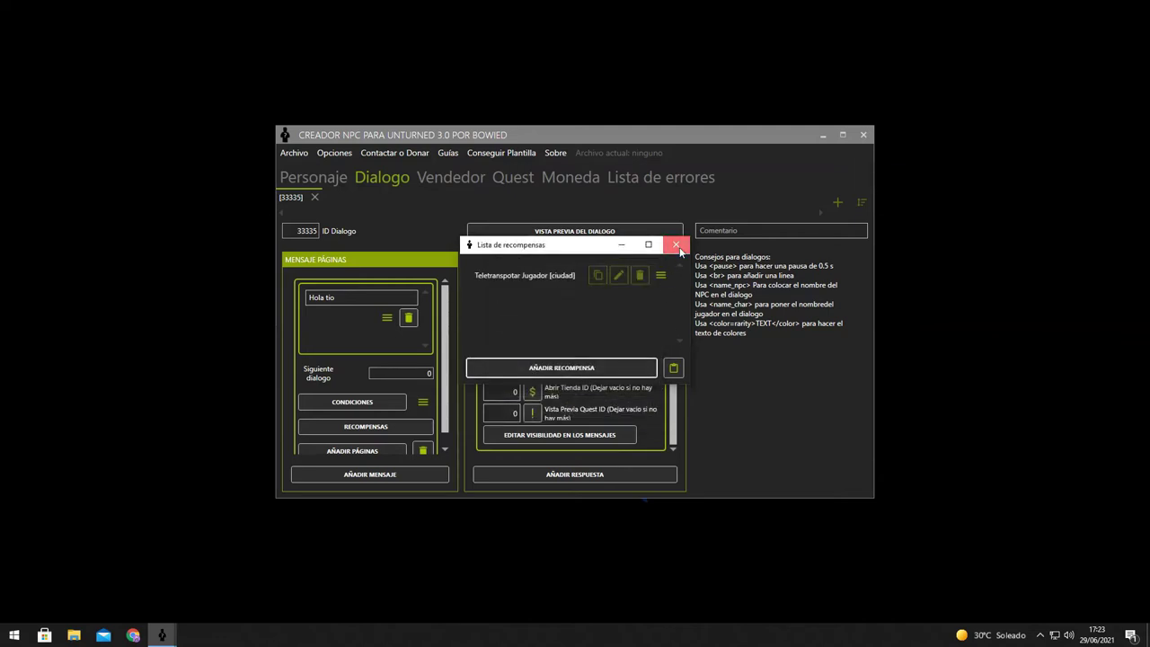
left_click(676, 244)
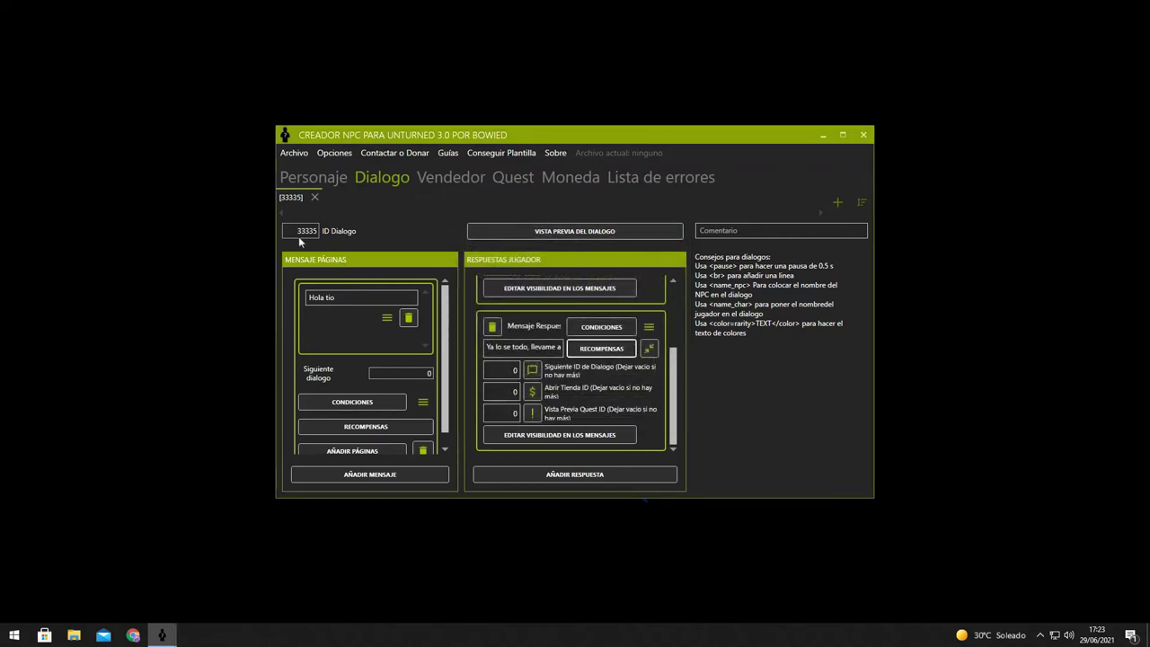
- Review the dialogue replies and the character, and save the project under the file name "npc"
scroll(531, 379, "up", 3)
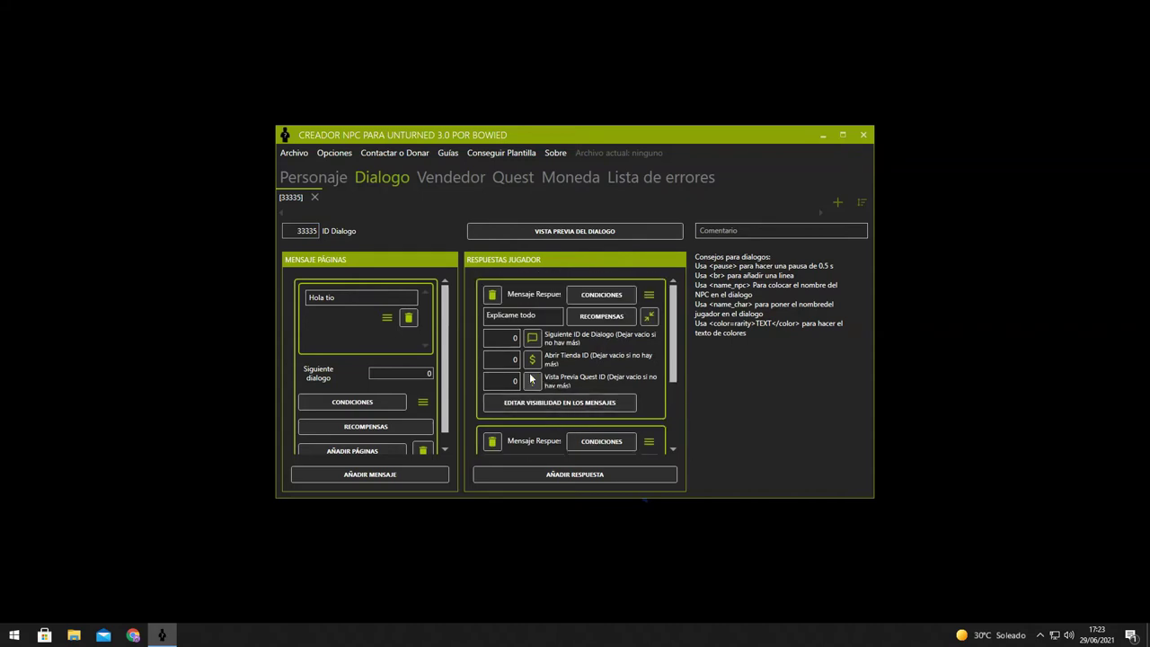
left_click(314, 178)
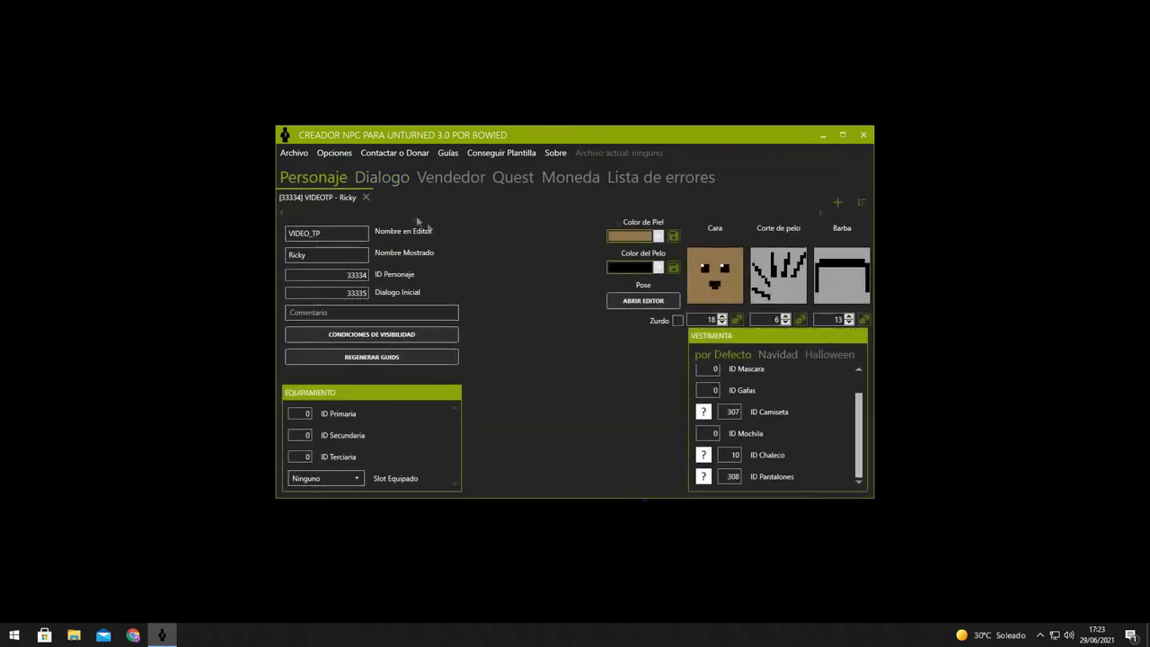
left_click(293, 153)
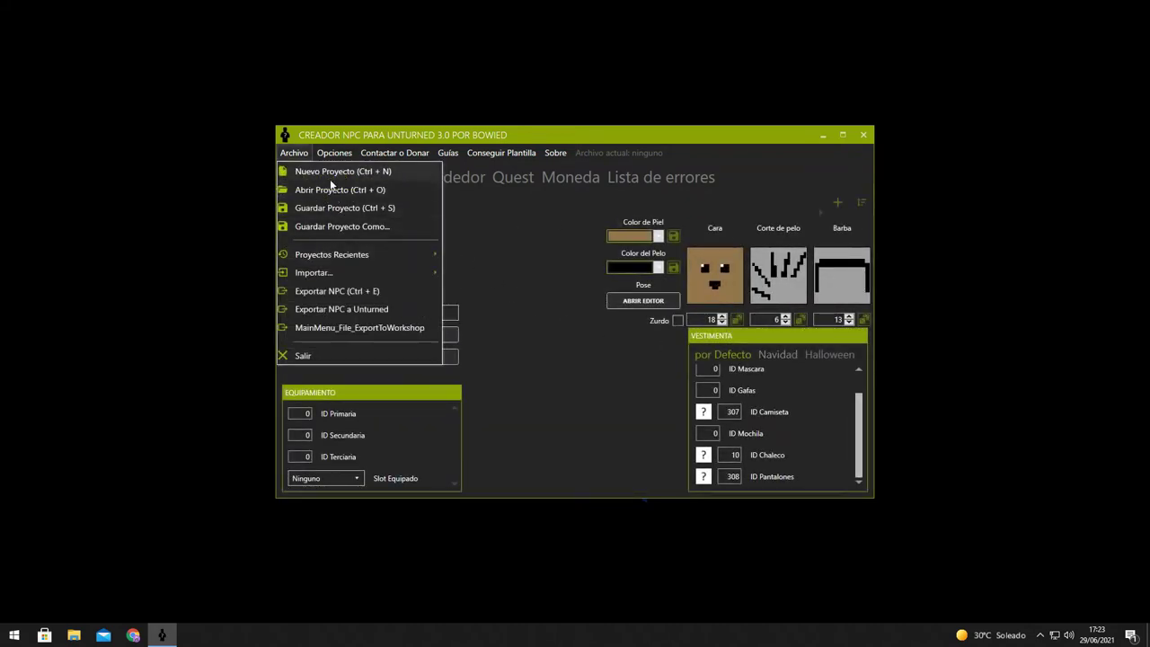
left_click(342, 226)
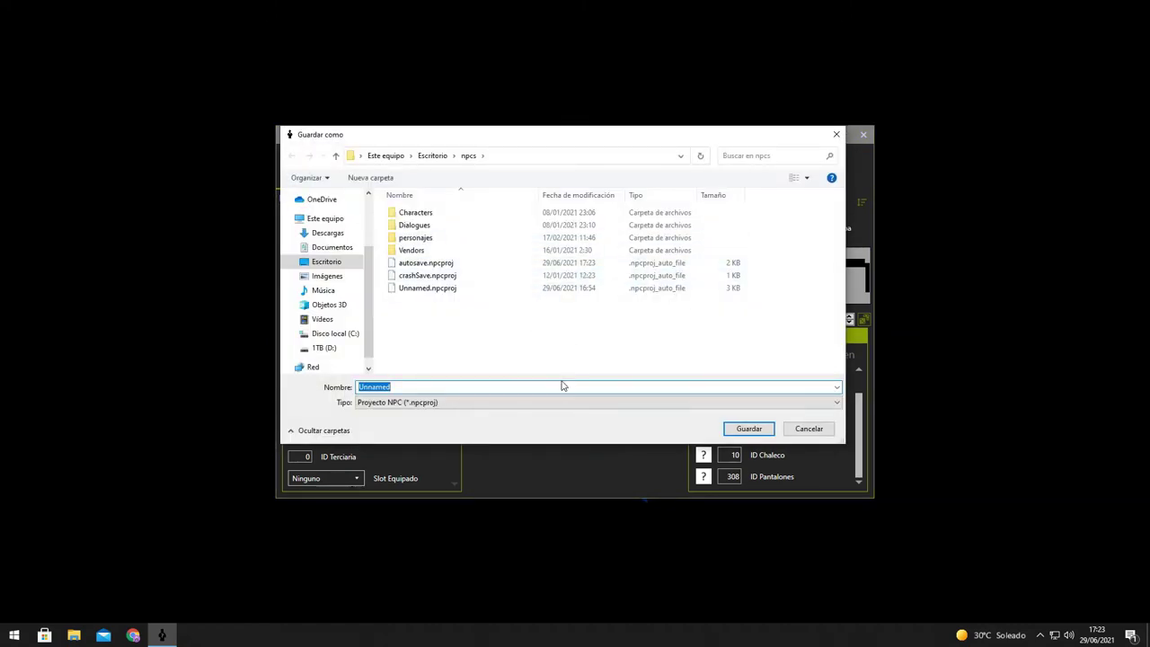
type("npc")
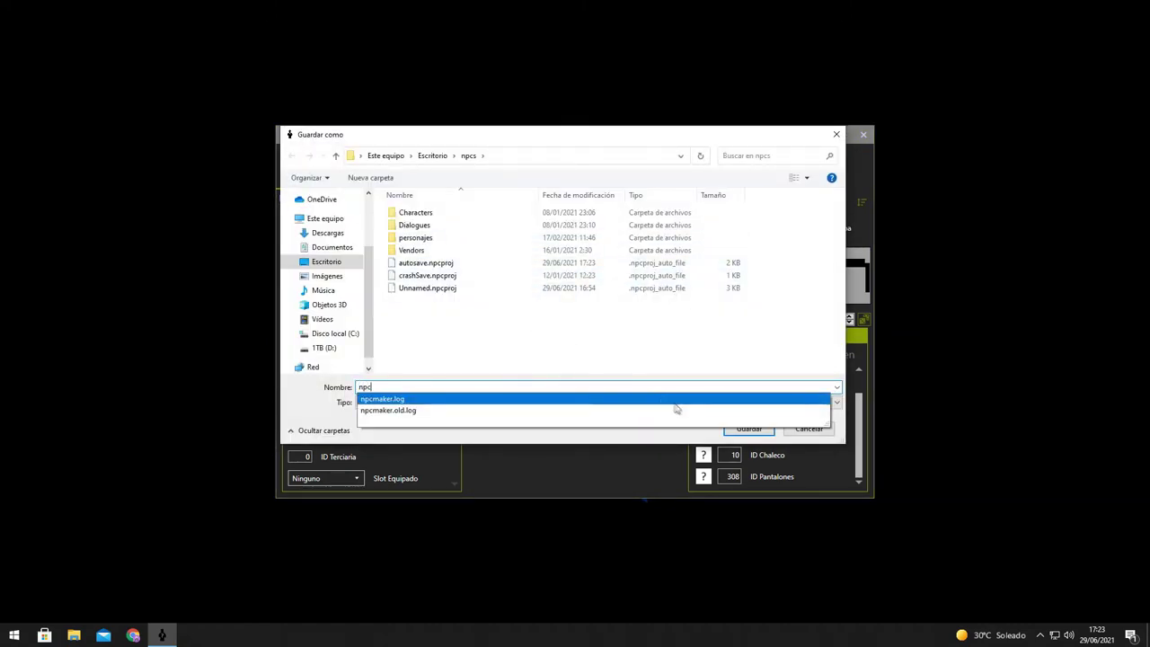
left_click(724, 379)
left_click(748, 428)
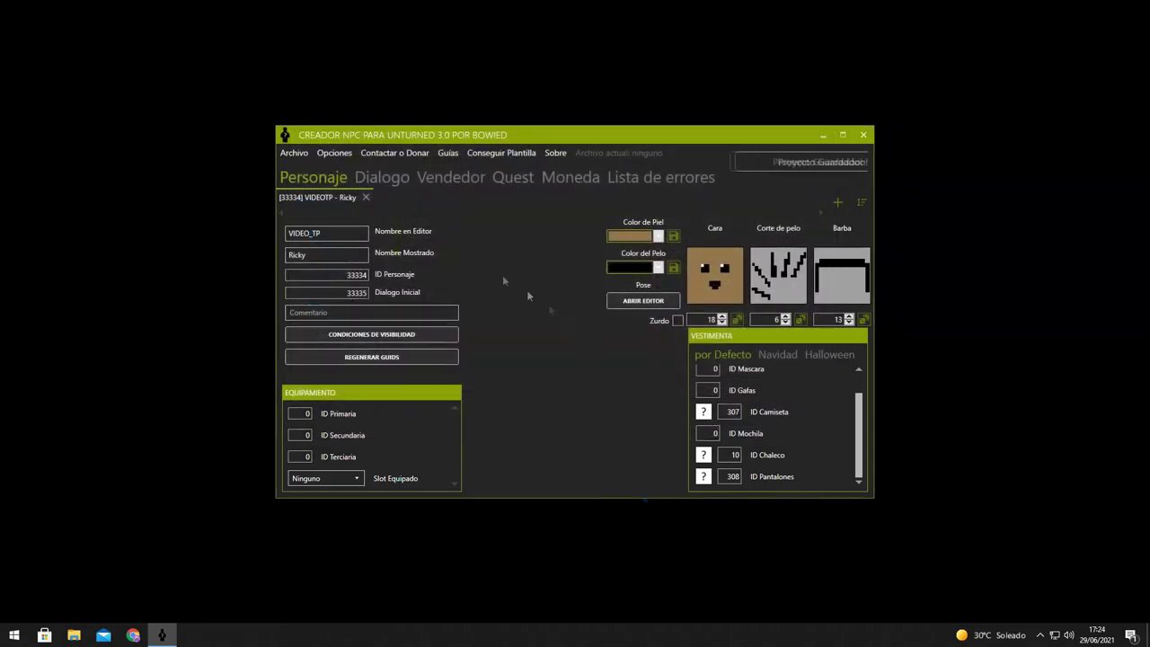
- Export the NPC to Unturned, open the export folder and select all its contents
left_click(296, 153)
left_click(352, 304)
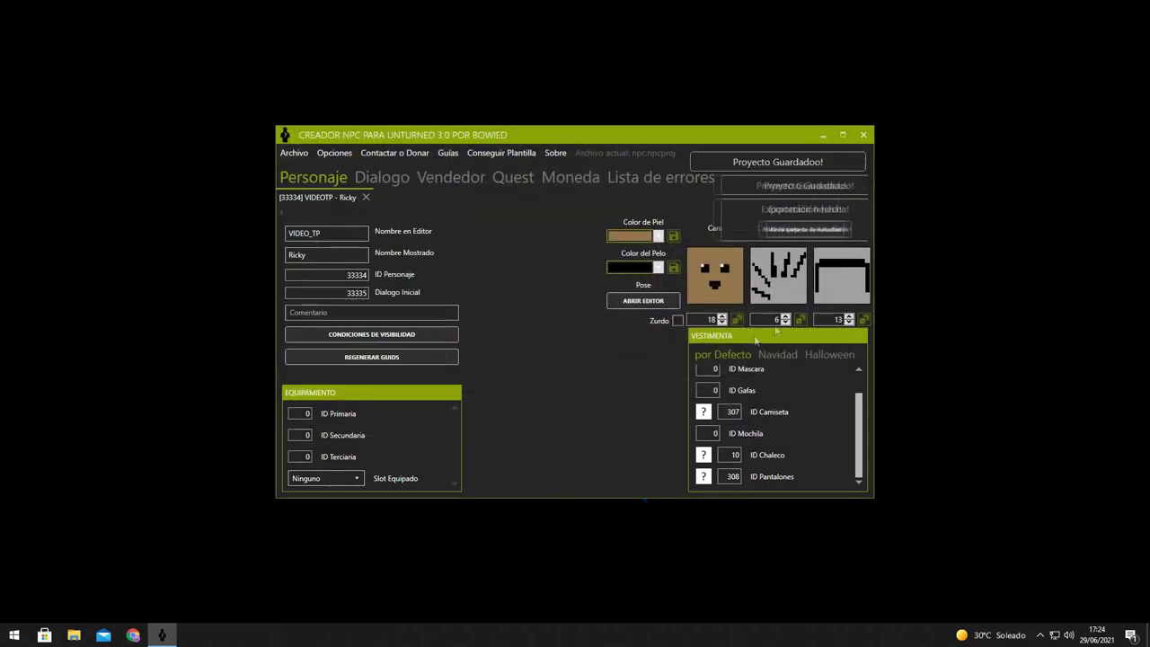
left_click(778, 227)
key("ctrl+a")
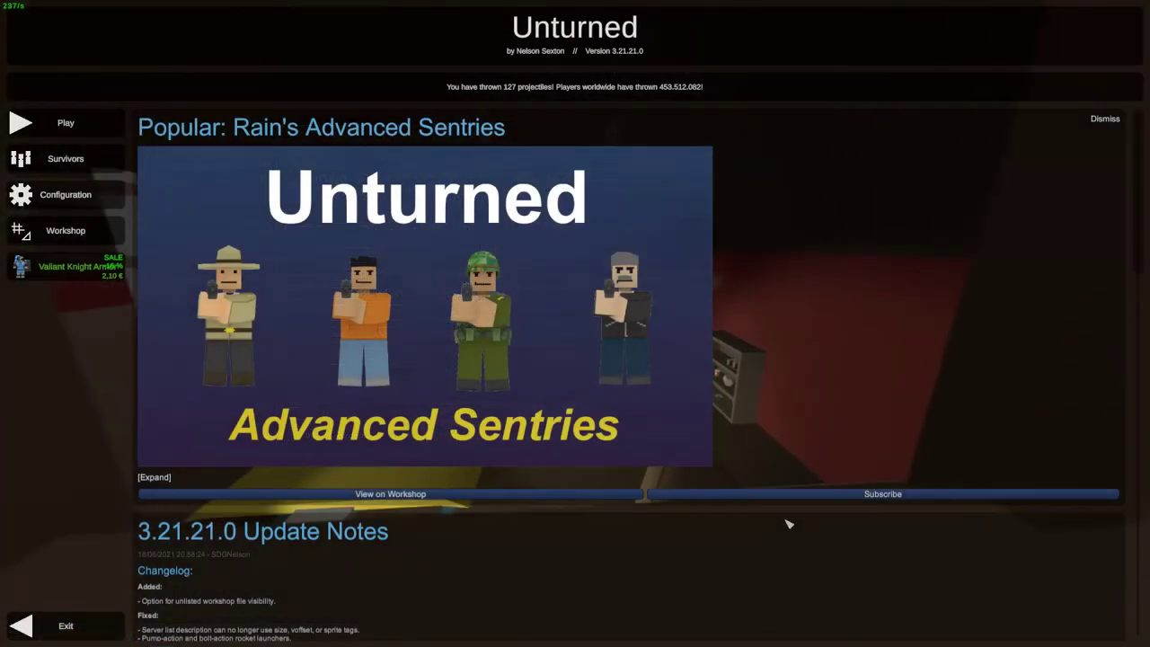
- Switch to Unturned and open the "123" map in the standard level editor
left_click(66, 230)
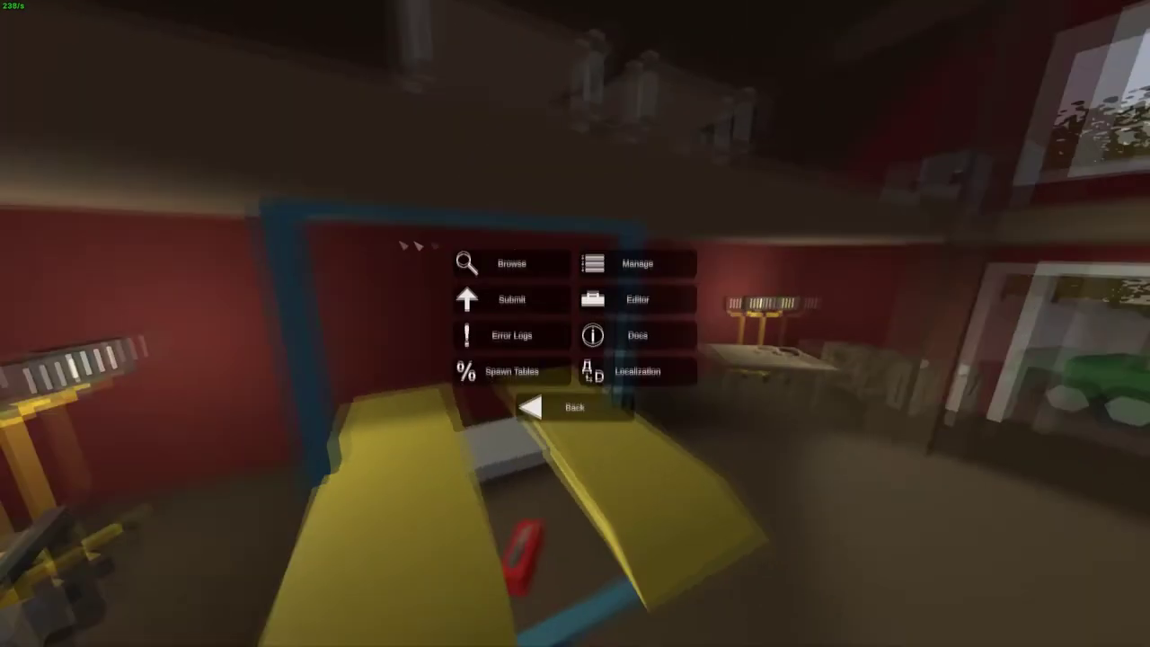
left_click(609, 311)
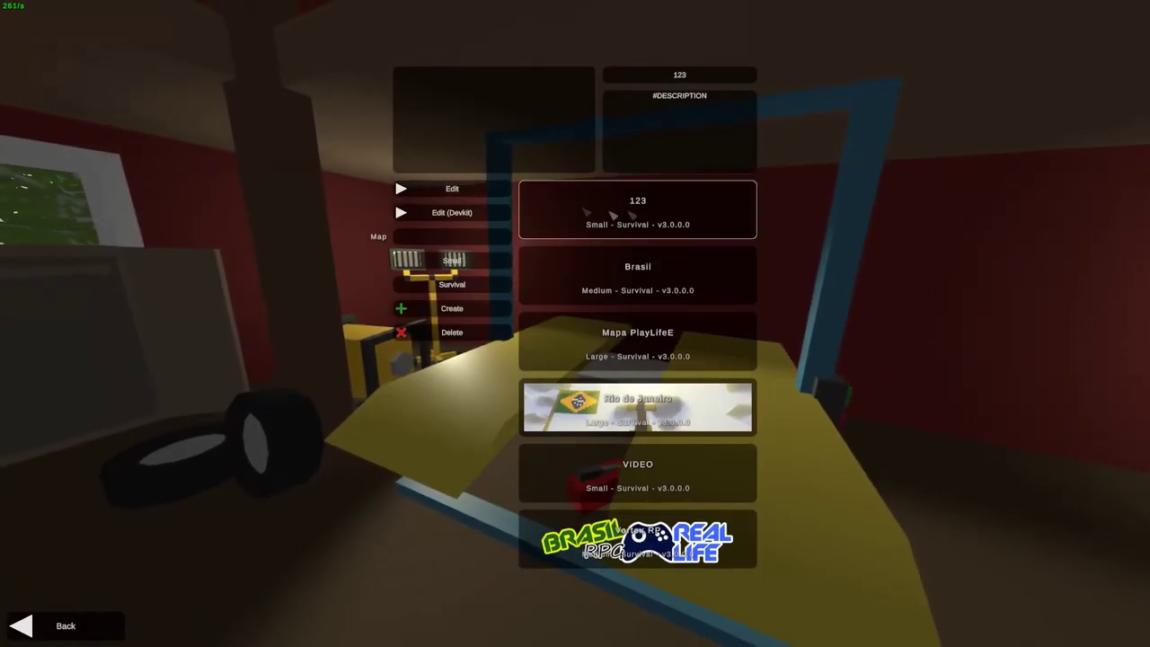
left_click(481, 190)
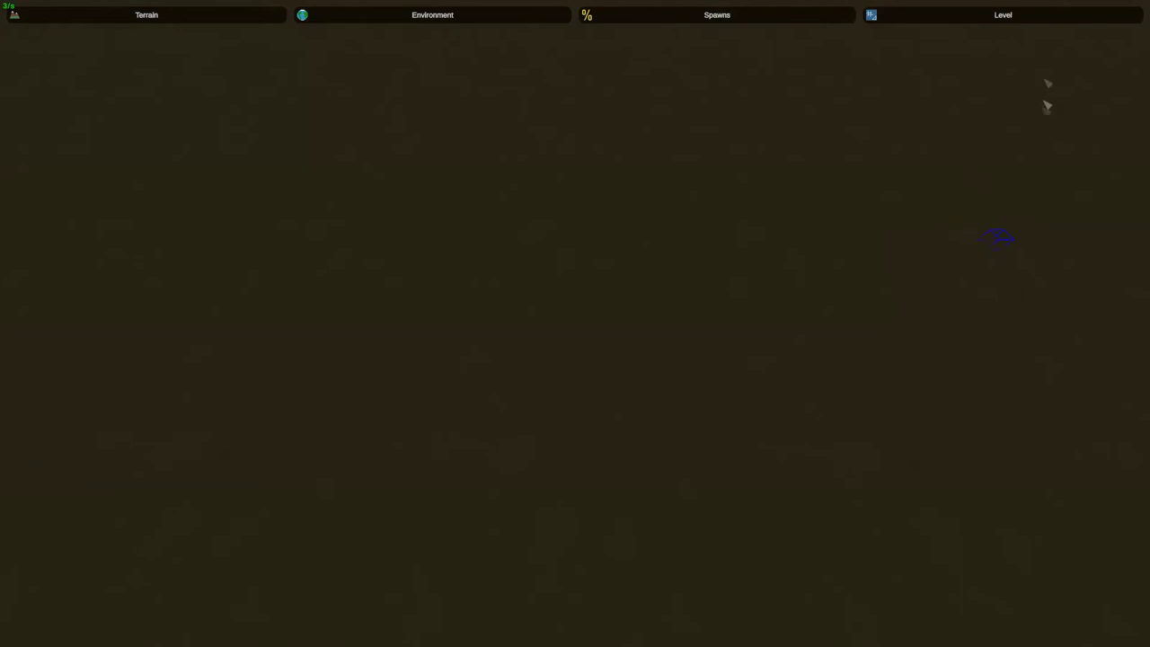
- Search the level objects for "video" and place the VIDEO_TP NPC on the map's ground
left_click(998, 15)
left_click(186, 41)
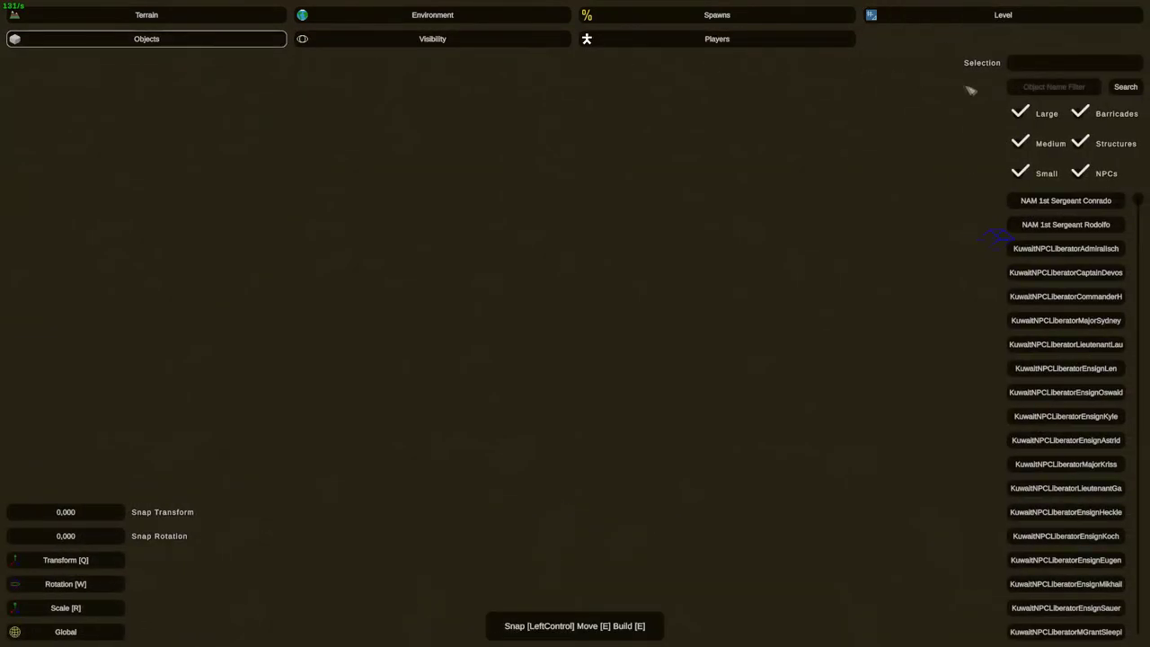
left_click(1017, 89)
type("pp_")
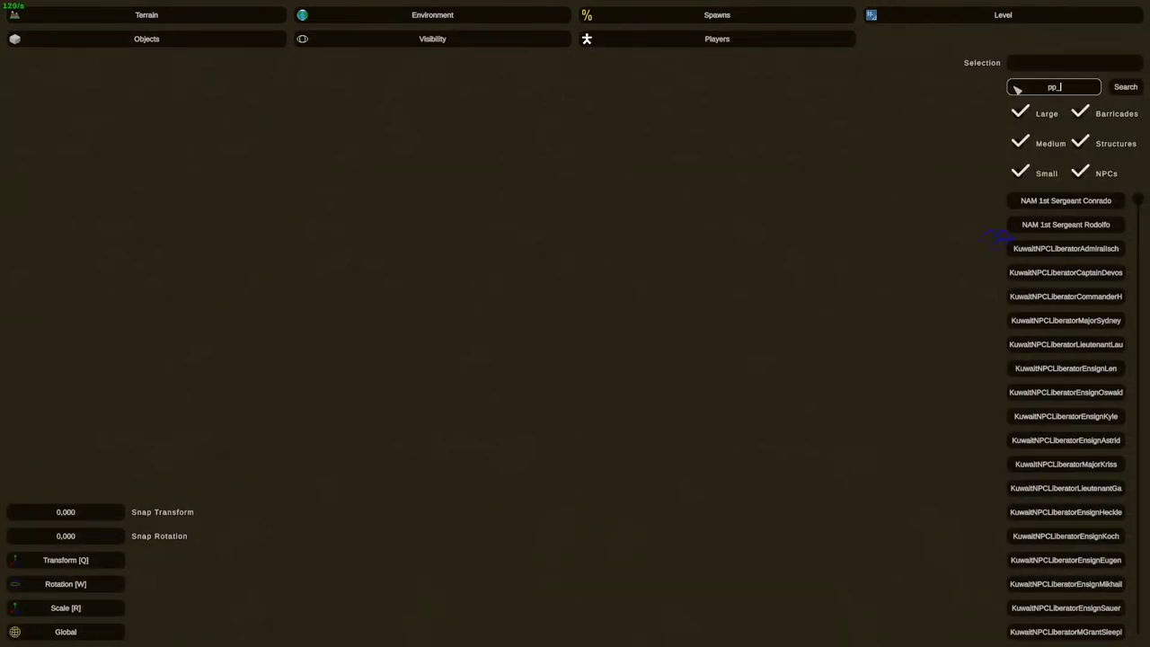
key("Return")
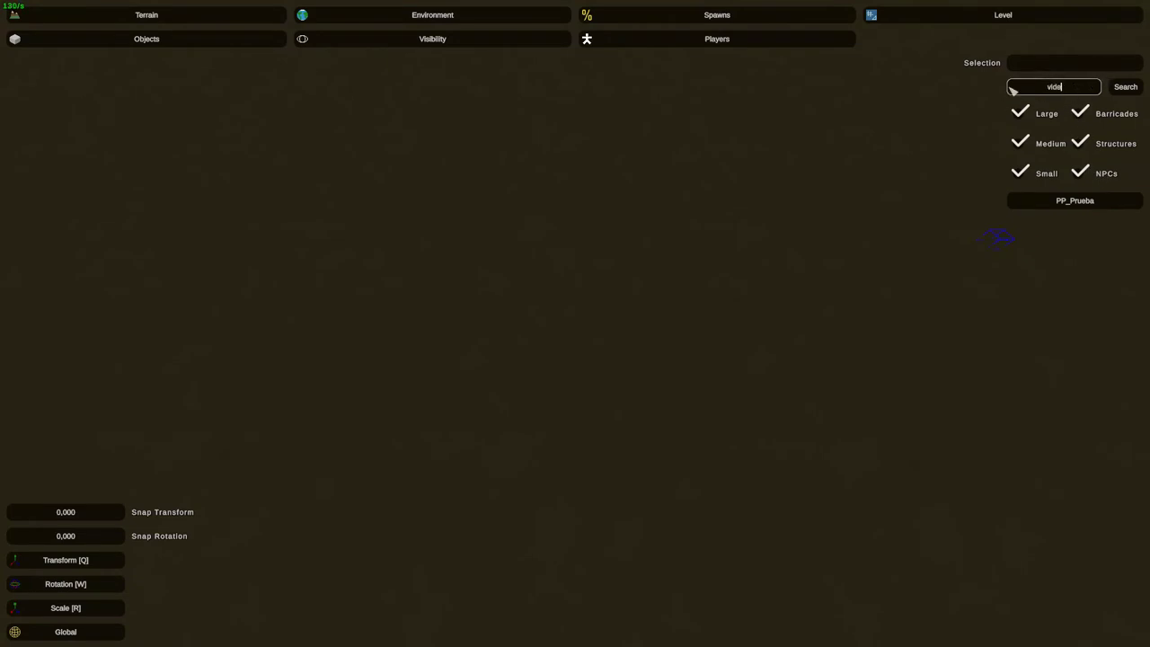
left_click(1056, 198)
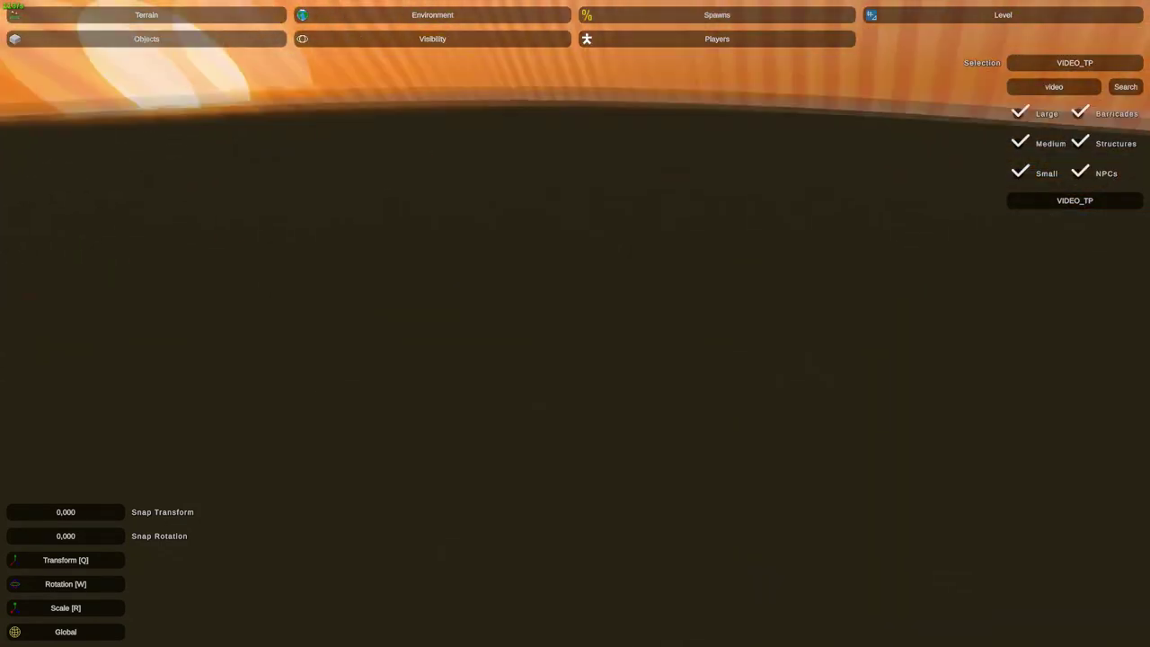
right_click(598, 318)
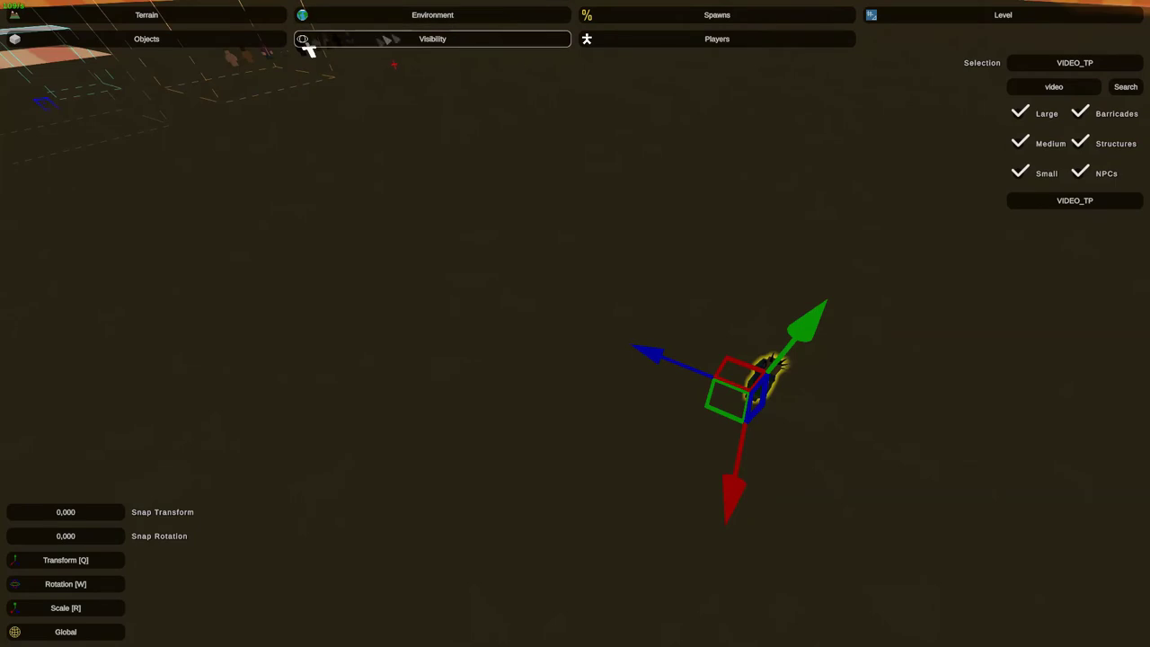
- Enlarge the player spawn removal radius and clear the existing player spawn from the map
left_click(717, 38)
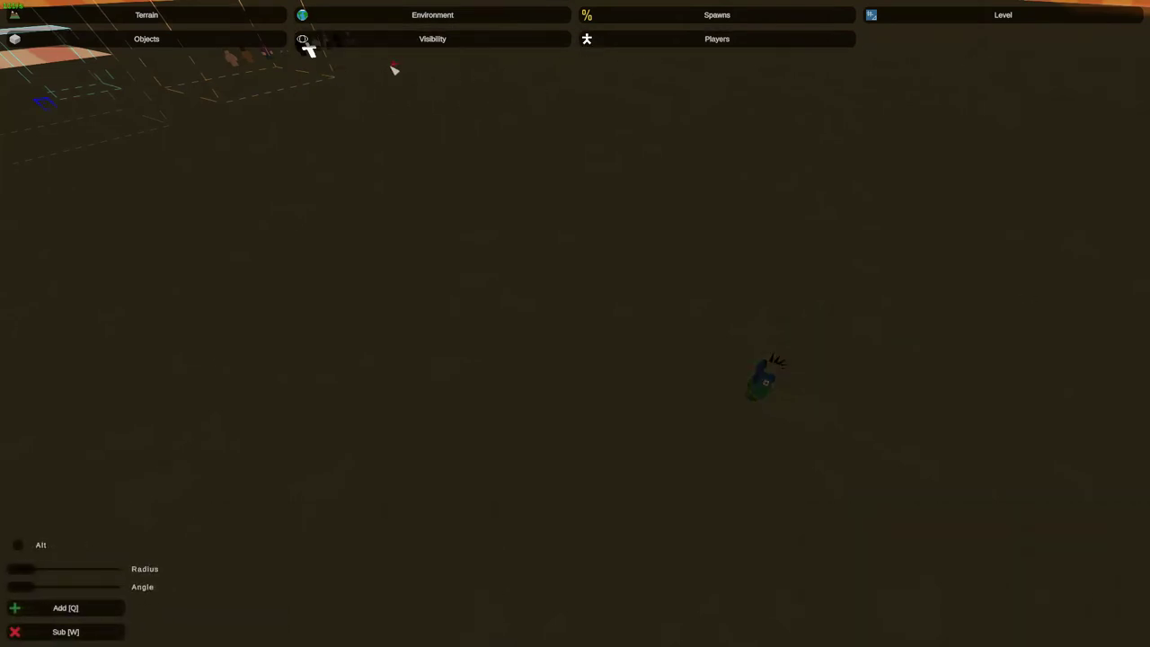
left_click(86, 569)
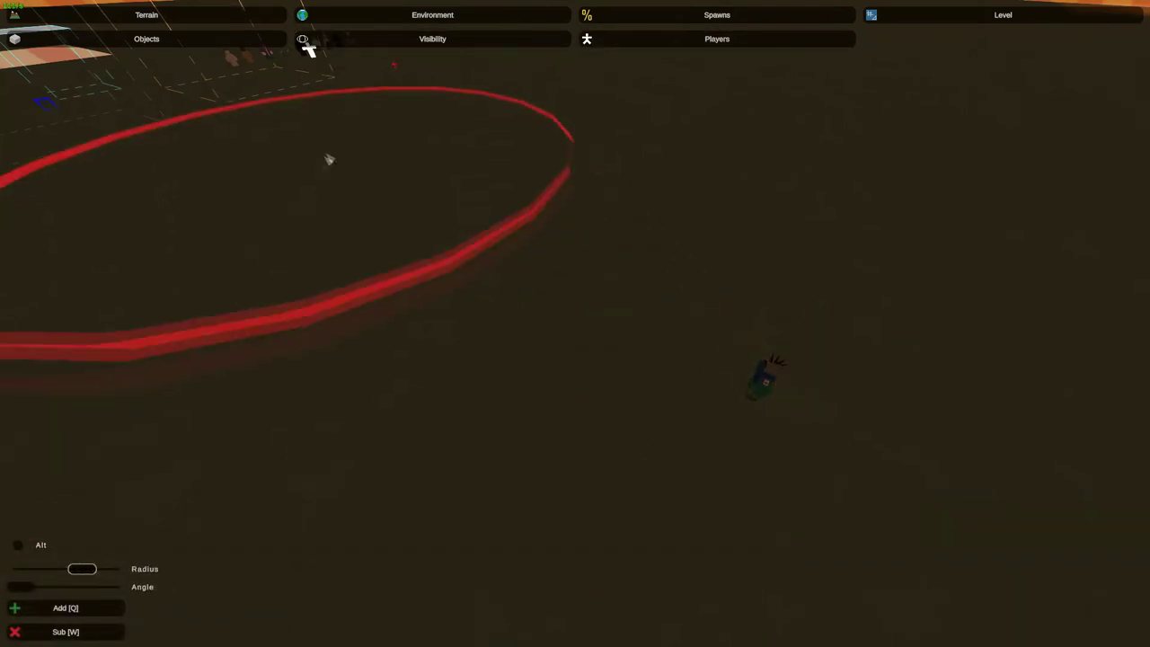
right_click(395, 77)
key("s")
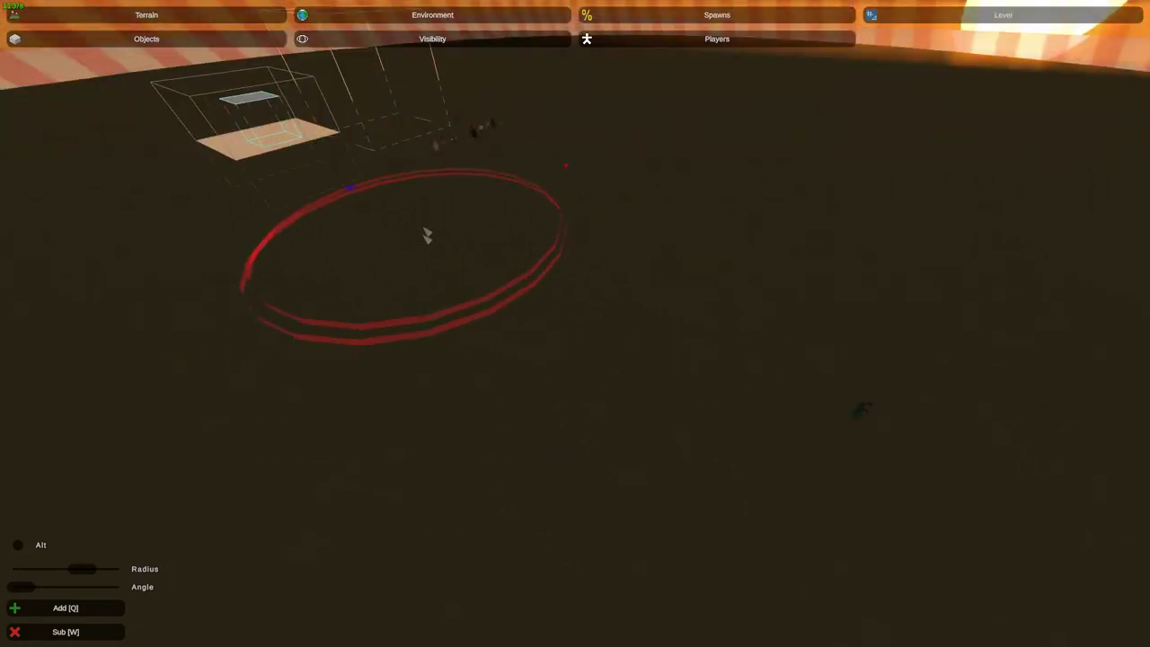
right_click(517, 173)
key("w")
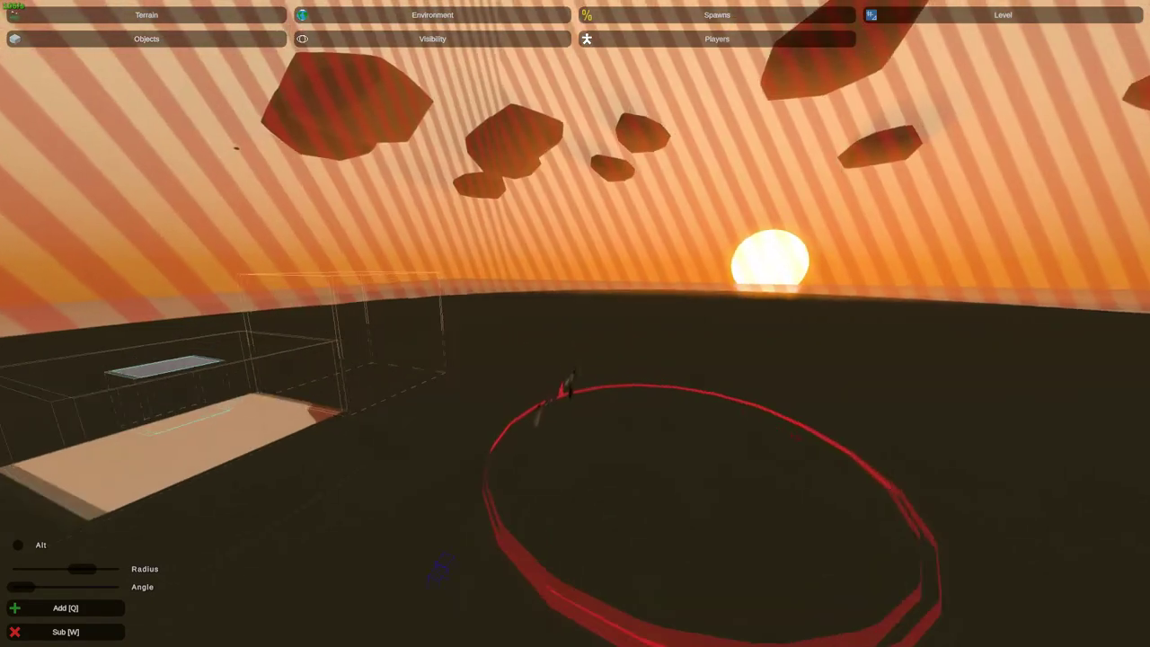
key("s")
key("w")
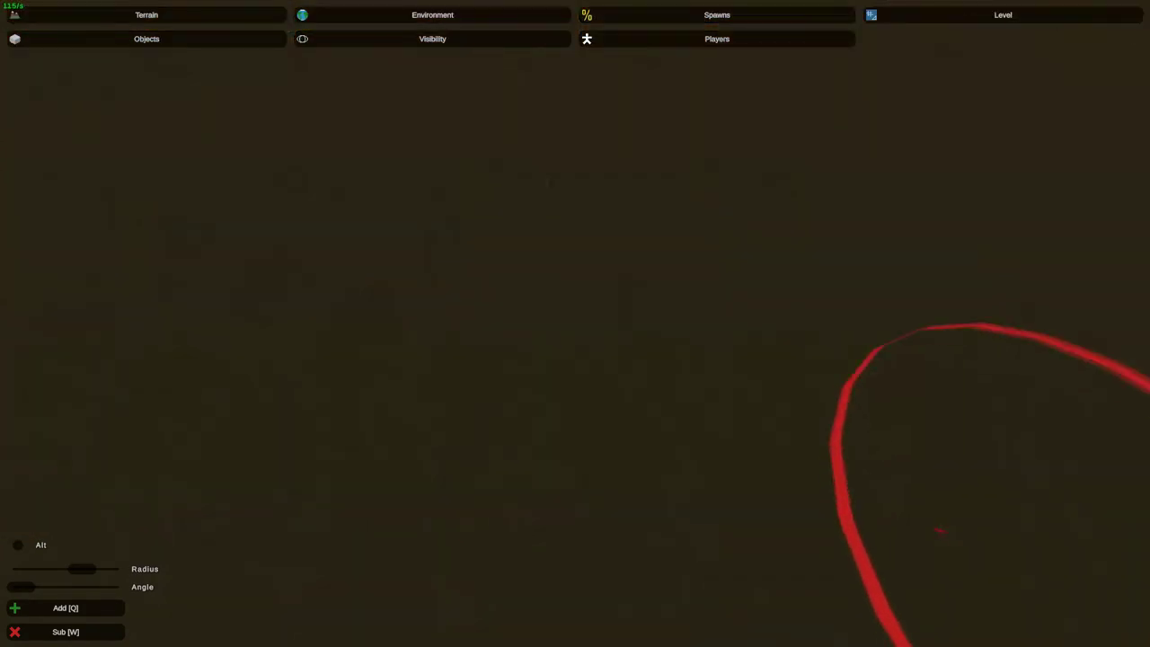
- Add a player spawn near the VIDEO_TP NPC with its angle turned
left_click(90, 610)
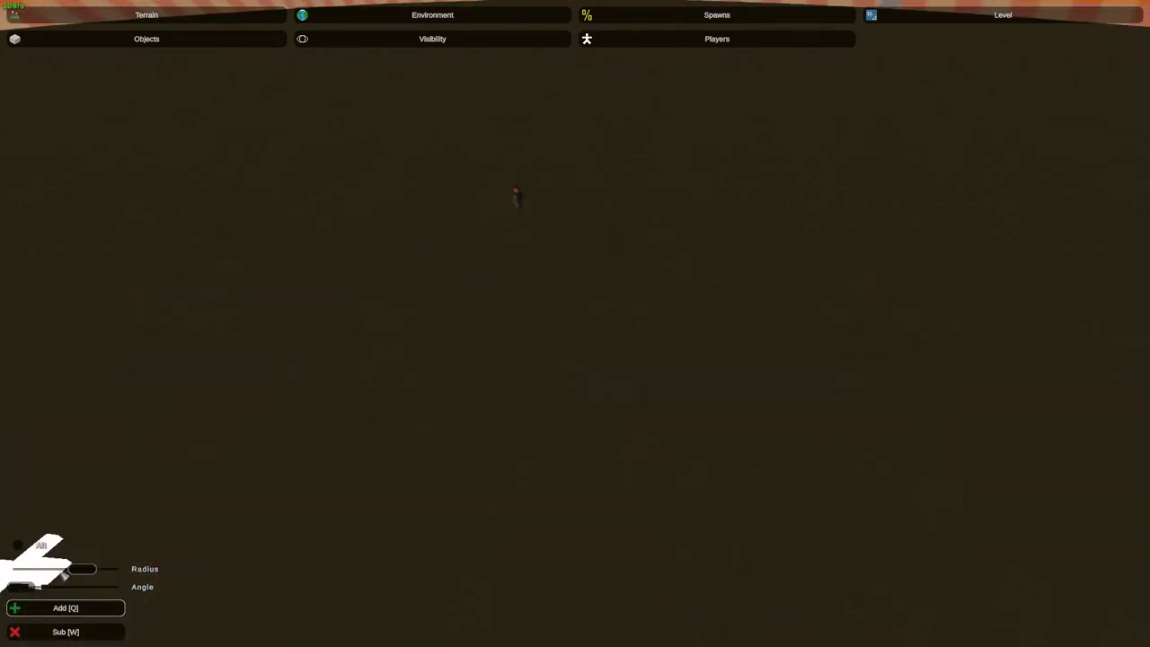
left_click_drag(21, 586, 58, 588)
left_click(556, 200)
- Save the map and exit the level editor to the main menu
key("Escape")
left_click(584, 267)
left_click(592, 387)
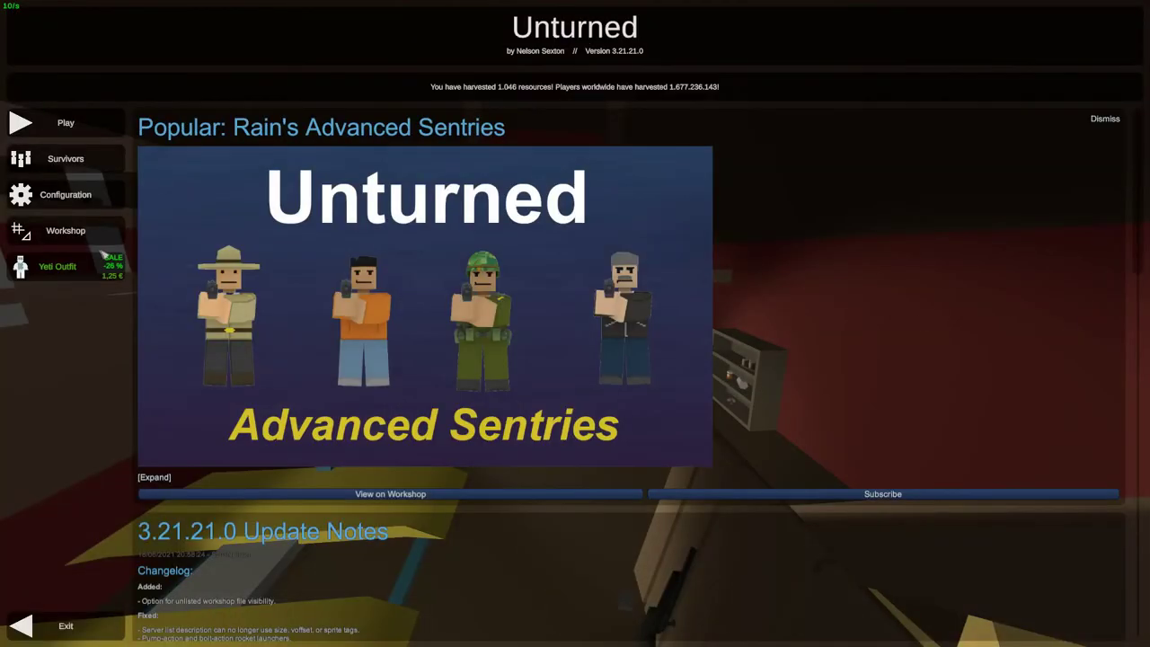
- Open the "123" map in the Devkit editor
left_click(65, 231)
left_click(637, 304)
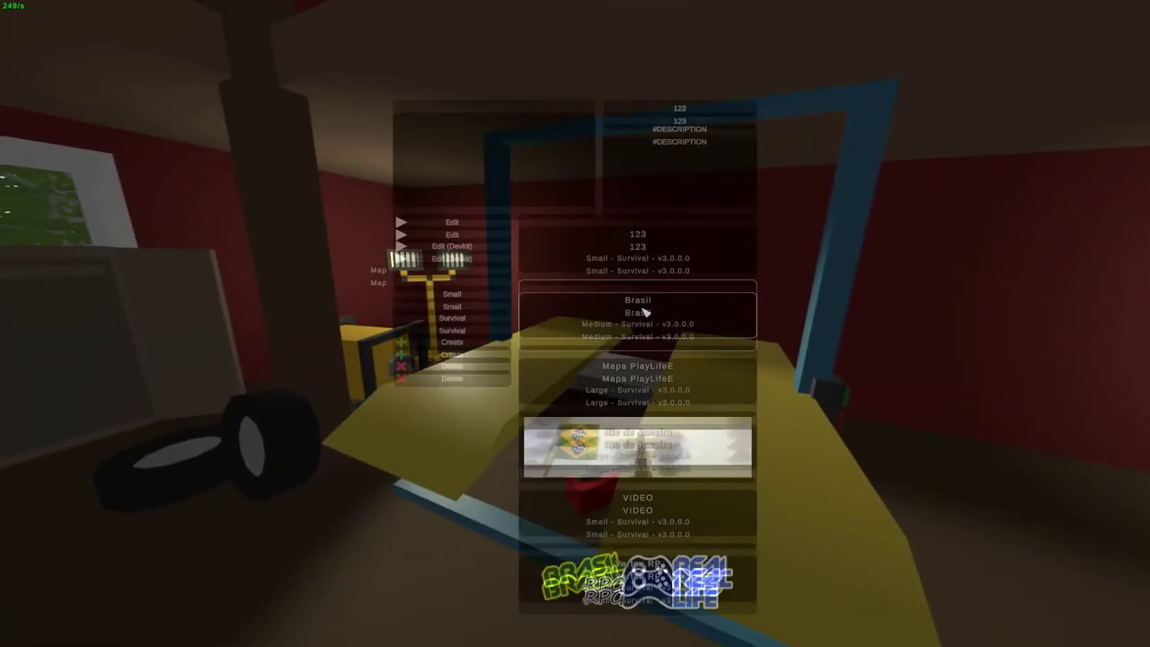
left_click(474, 214)
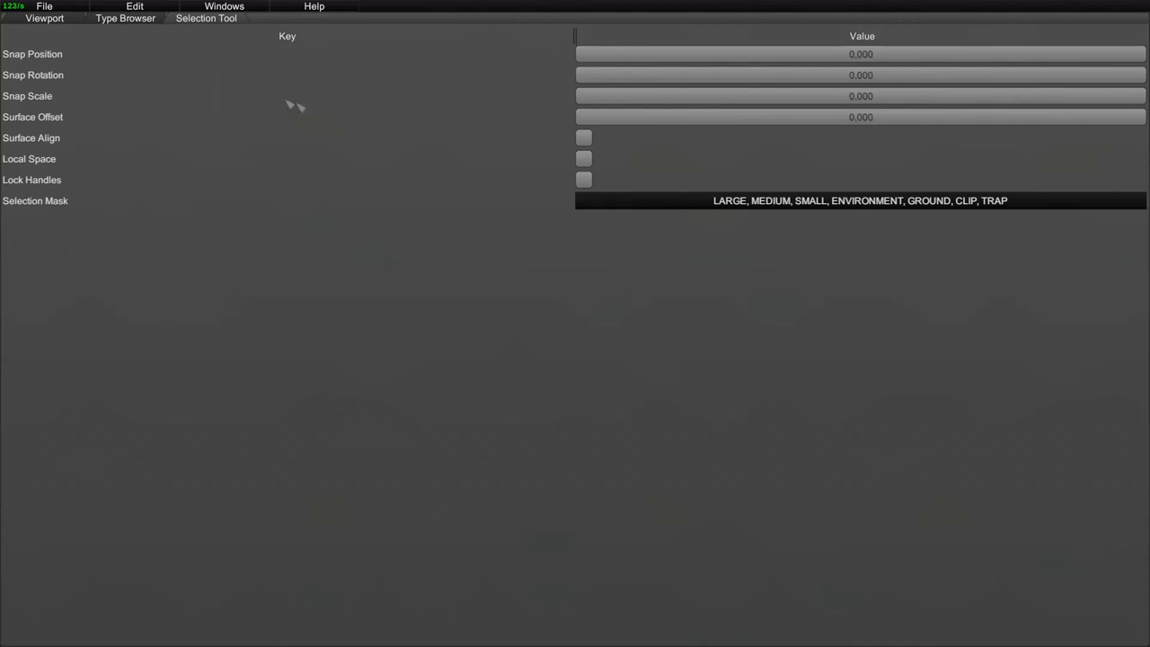
- Show the Devkit's Type Browser and bring up the list of available panel windows
left_click(125, 18)
left_click(236, 7)
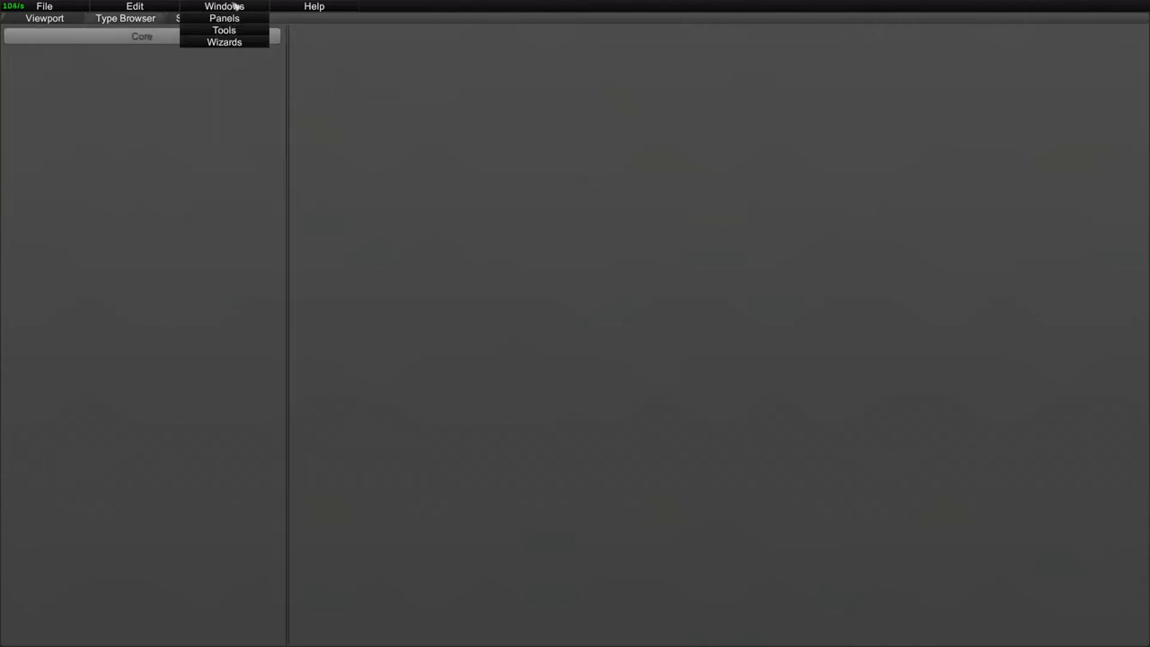
mouse_move(254, 23)
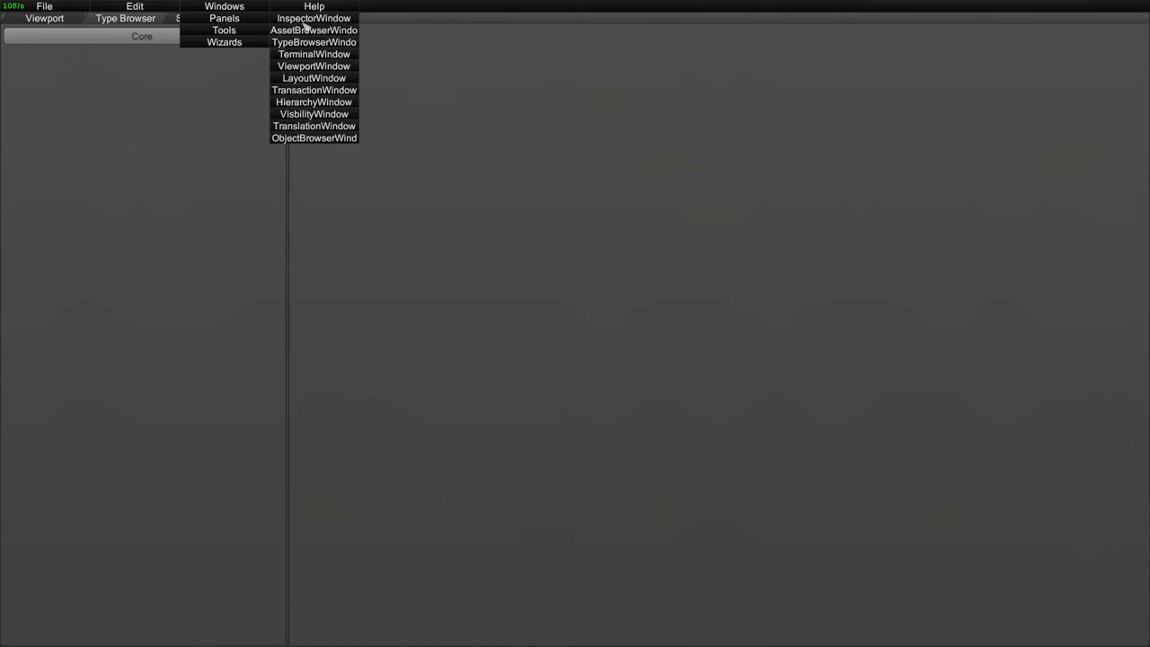